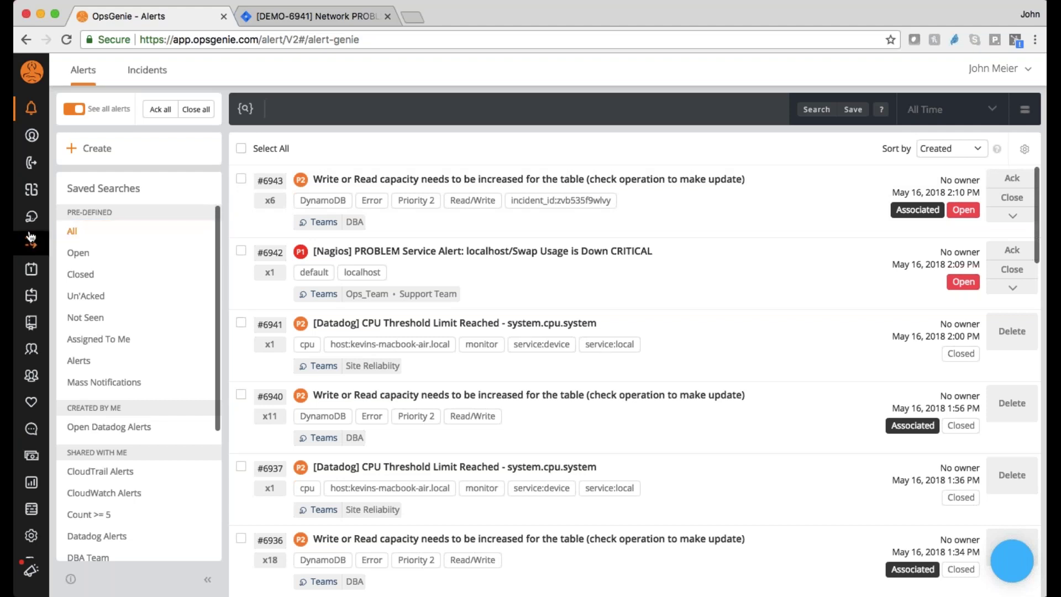
# Step: Search the configured integrations for "nagios" and open the Nagios integration
pyautogui.moveTo(32, 216)
pyautogui.click(73, 191)
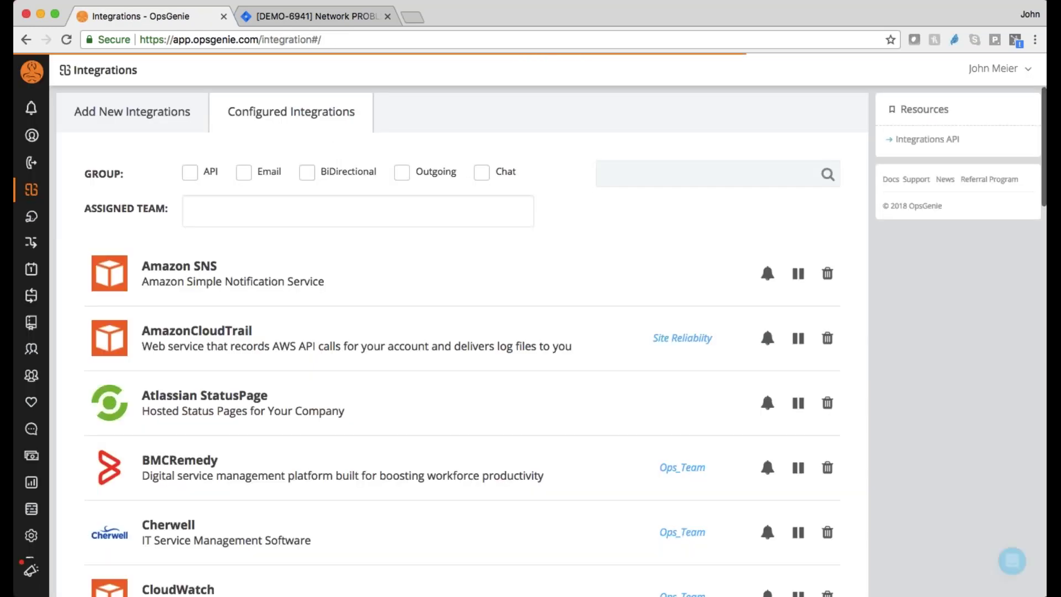
pyautogui.click(619, 164)
pyautogui.write('nagios')
pyautogui.click(540, 277)
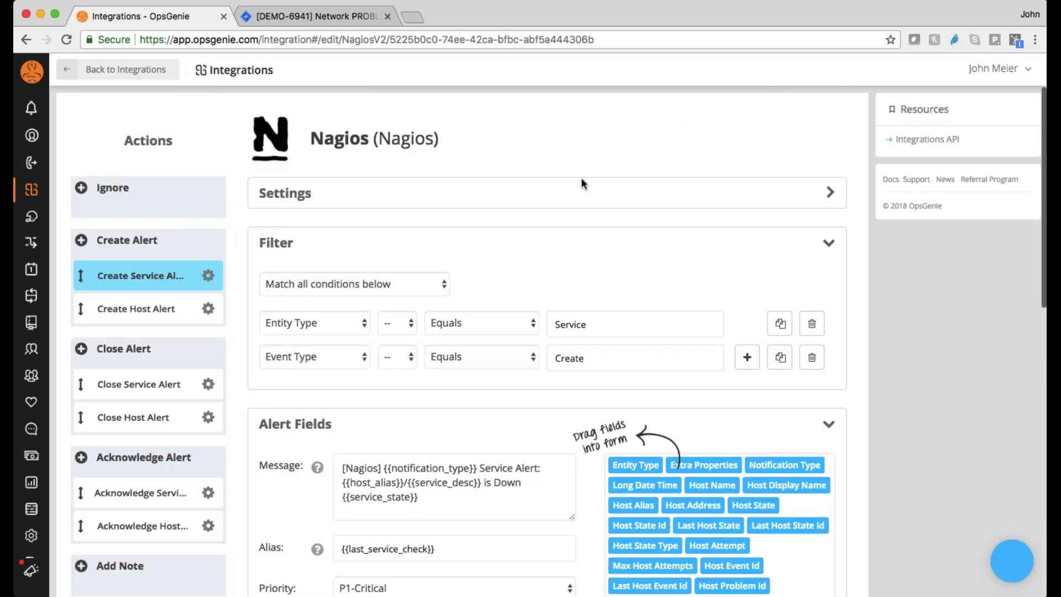
# Step: Add a Ping action to the alert fields of the Create Host Alert rule and save the Nagios integration
pyautogui.scroll(-3, 581, 184)
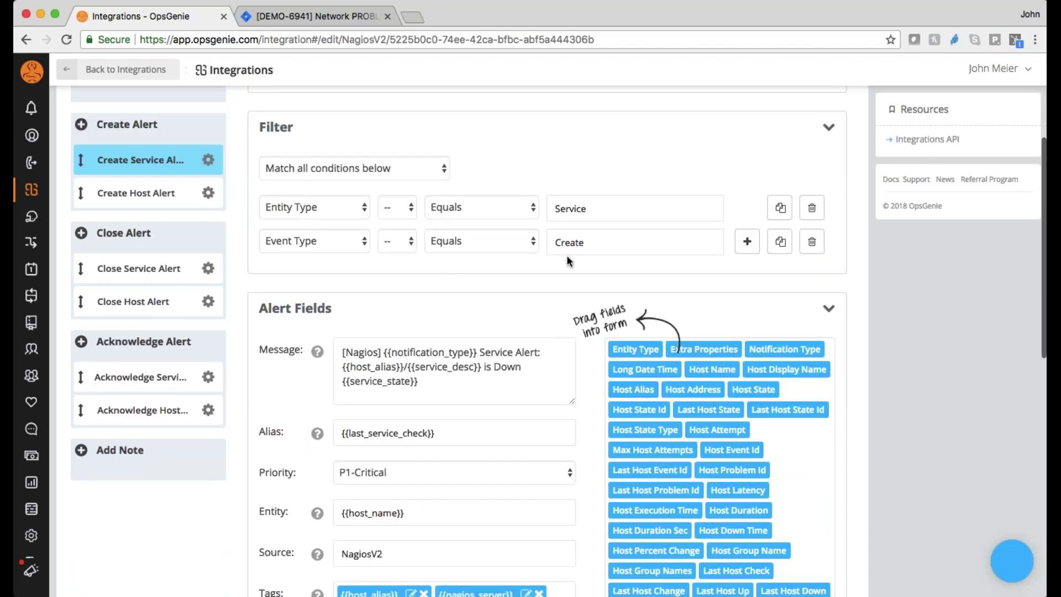
pyautogui.scroll(-5, 563, 354)
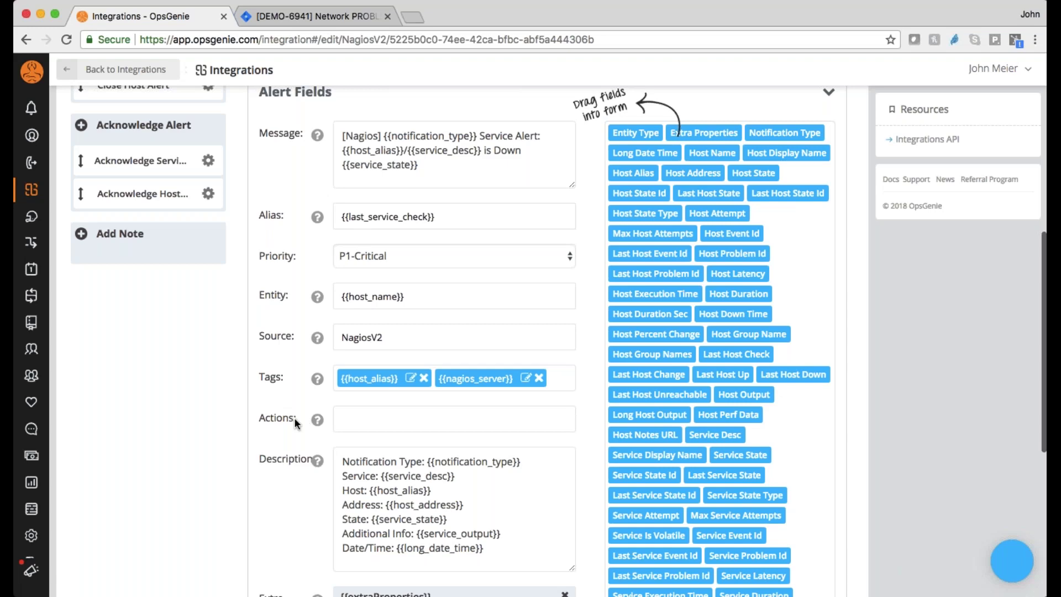
pyautogui.moveTo(317, 420)
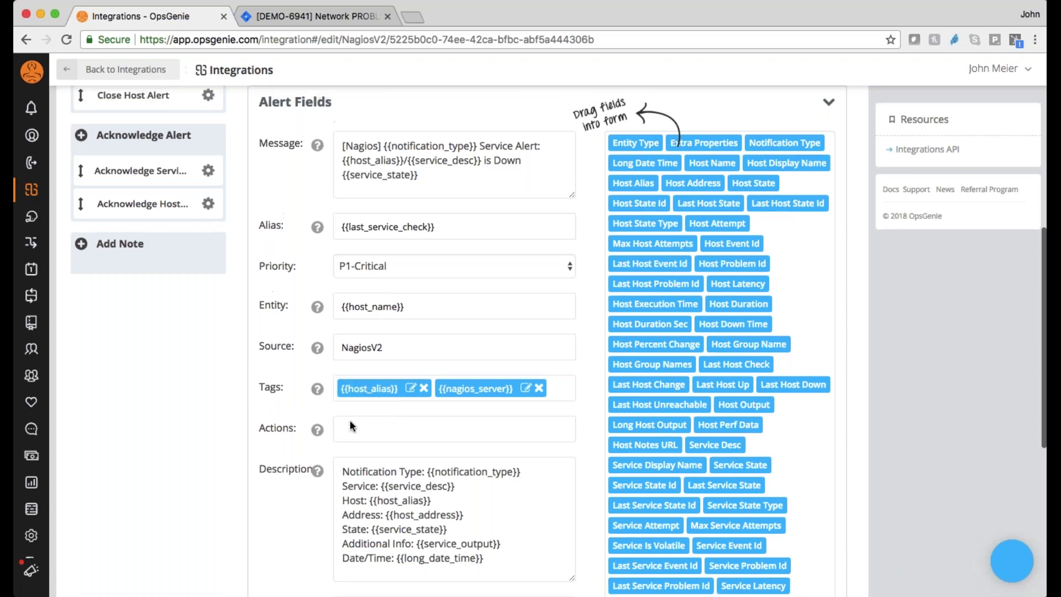
pyautogui.scroll(4, 160, 166)
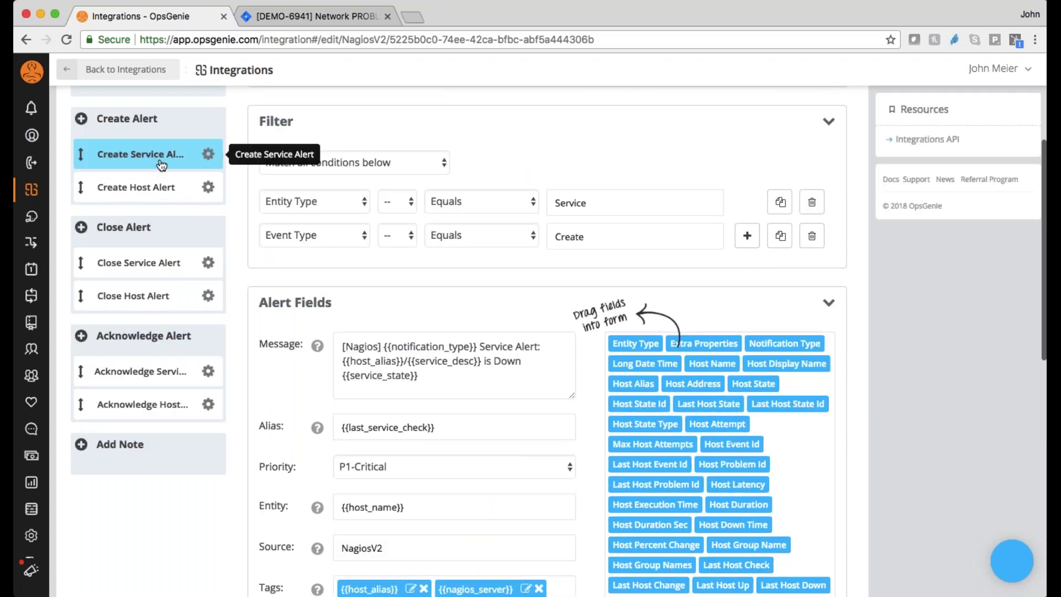
pyautogui.click(161, 189)
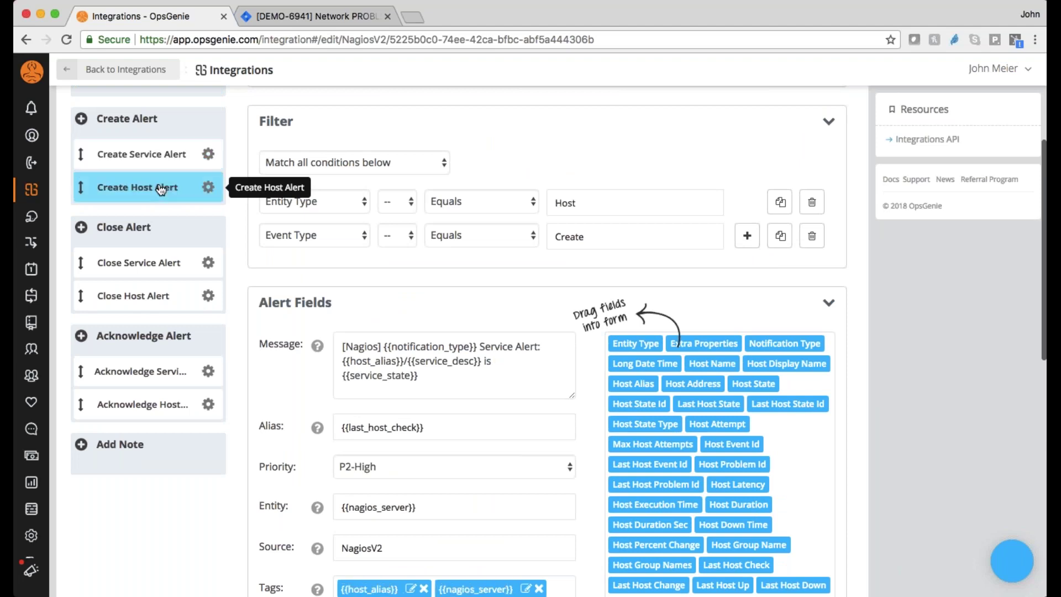
pyautogui.scroll(-4, 547, 331)
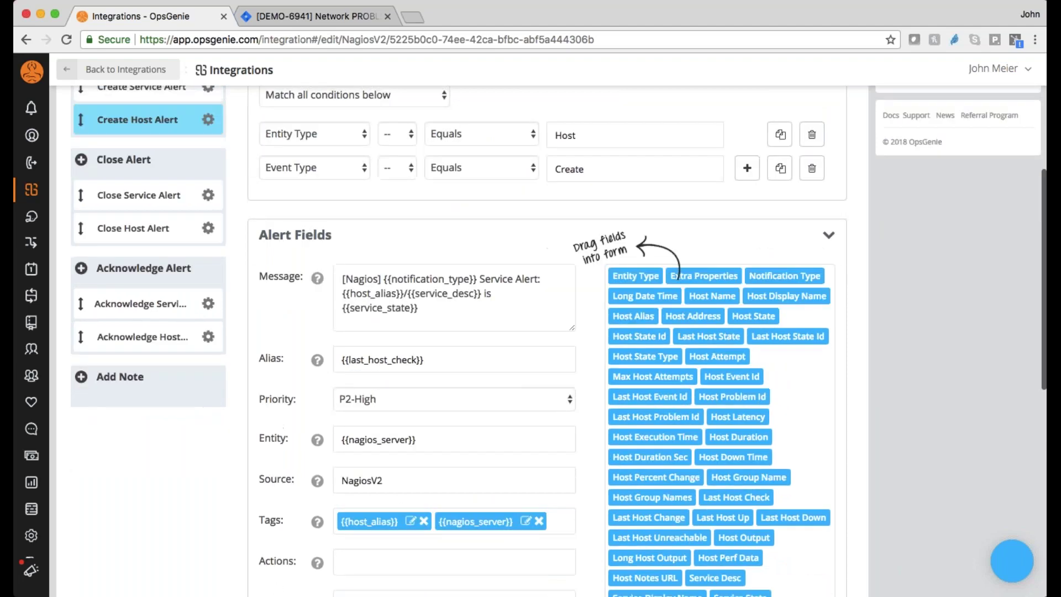
pyautogui.click(343, 422)
pyautogui.write('Ping')
pyautogui.press('Return')
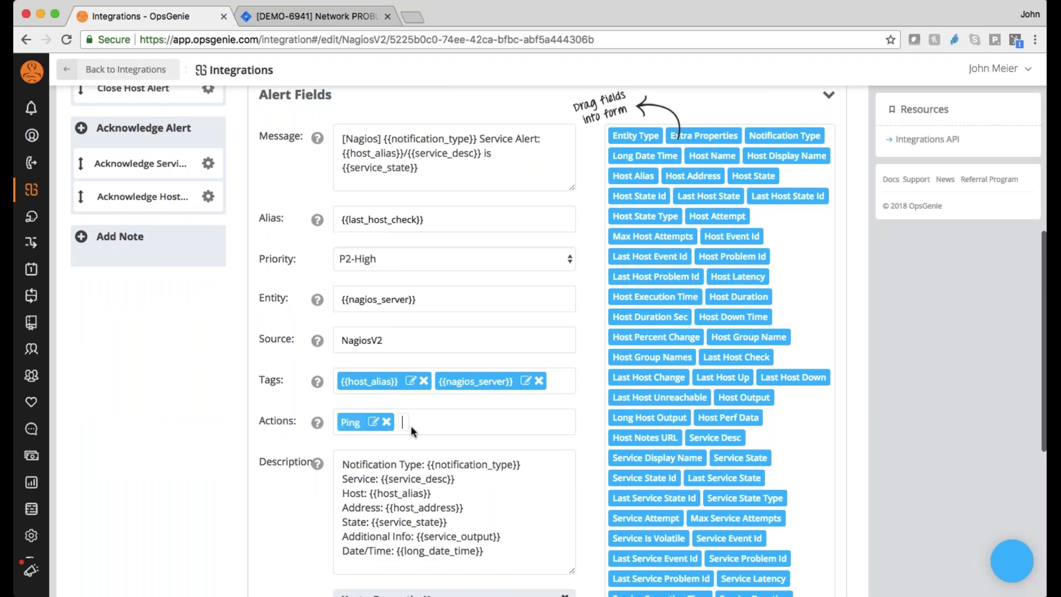
pyautogui.scroll(-6, 425, 396)
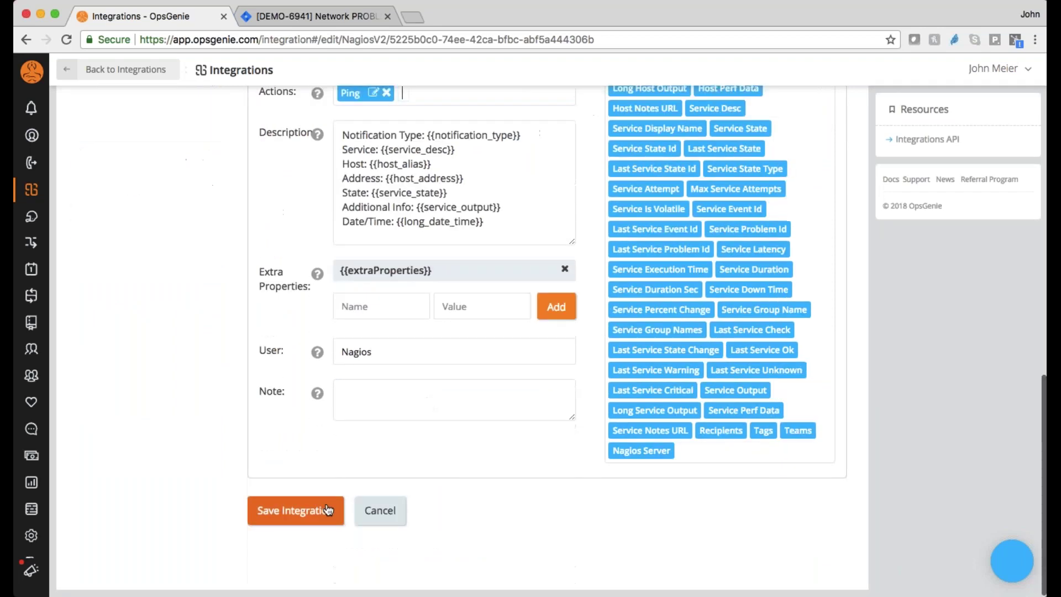
pyautogui.click(327, 510)
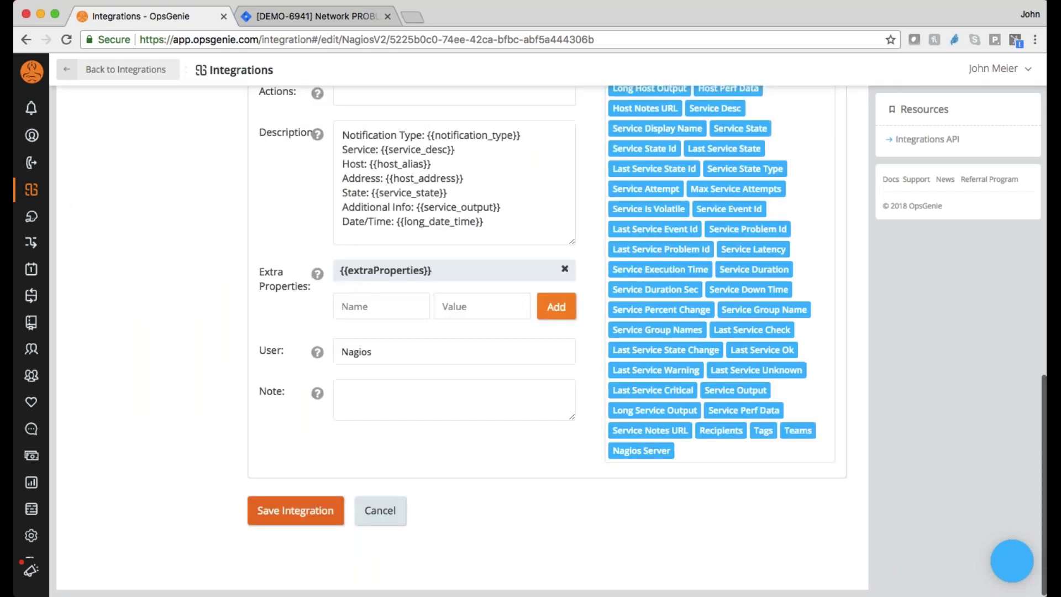
# Step: Reopen the Create Host Alert rule and check the saved Actions field
pyautogui.scroll(12, 547, 331)
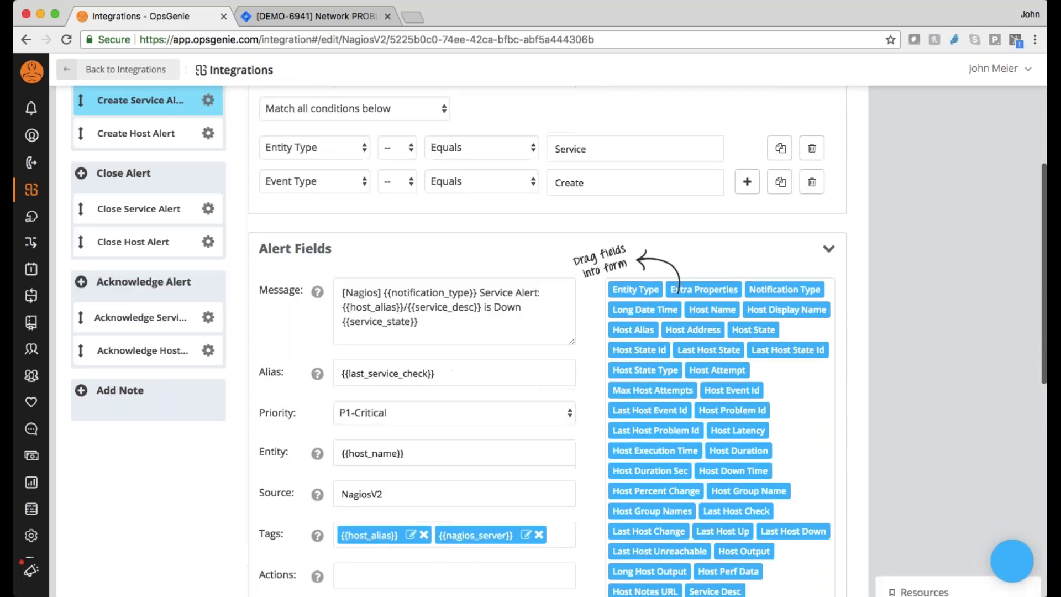
pyautogui.click(169, 320)
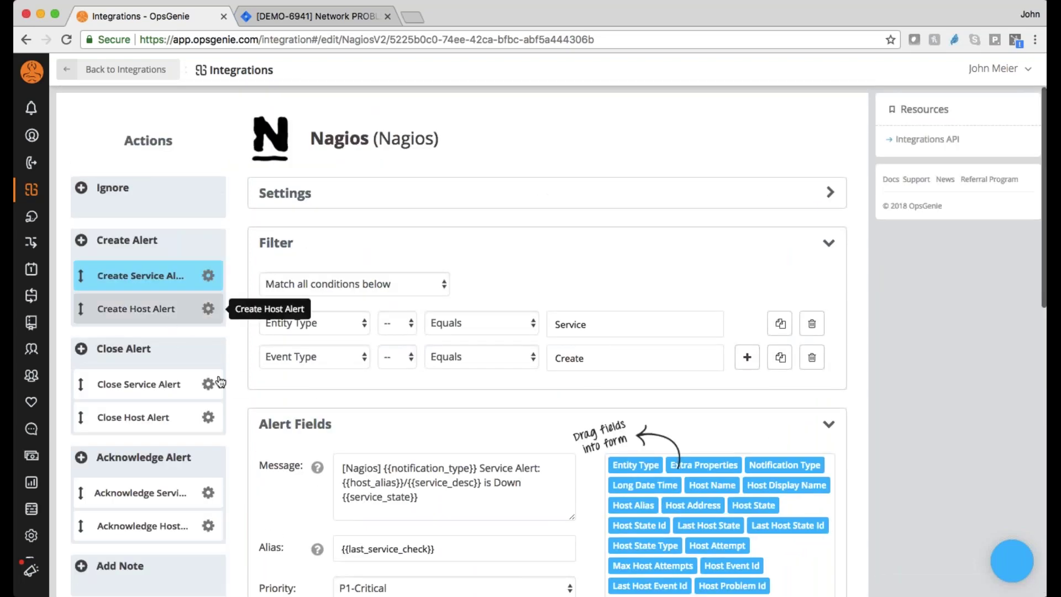
pyautogui.scroll(-4, 341, 559)
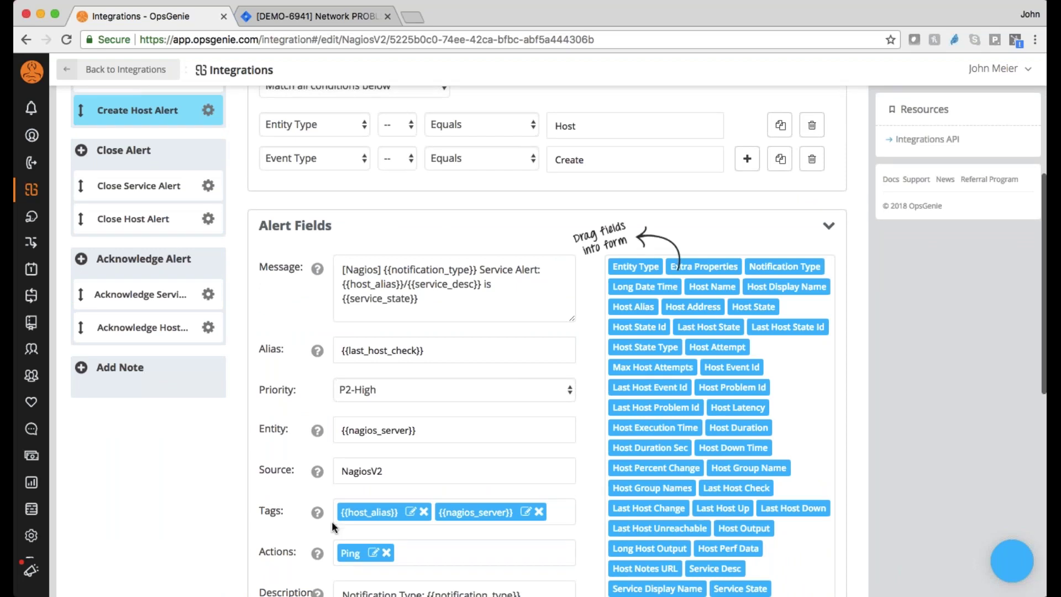
# Step: Search the configured integrations for "marid", review the Marid integration's settings and alert actions, and return to the alerts list
pyautogui.click(127, 67)
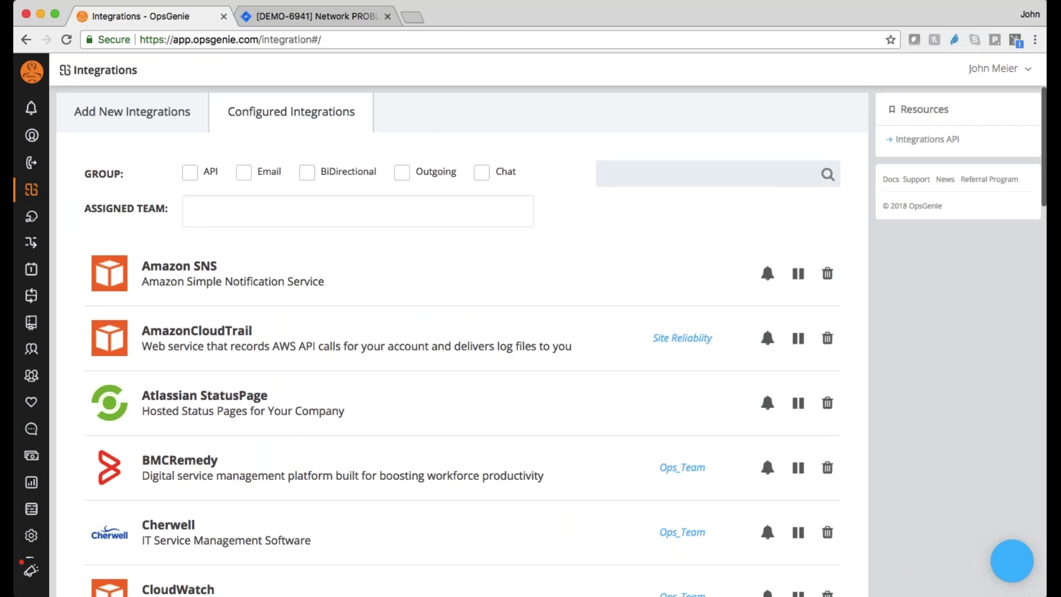
pyautogui.write('marid')
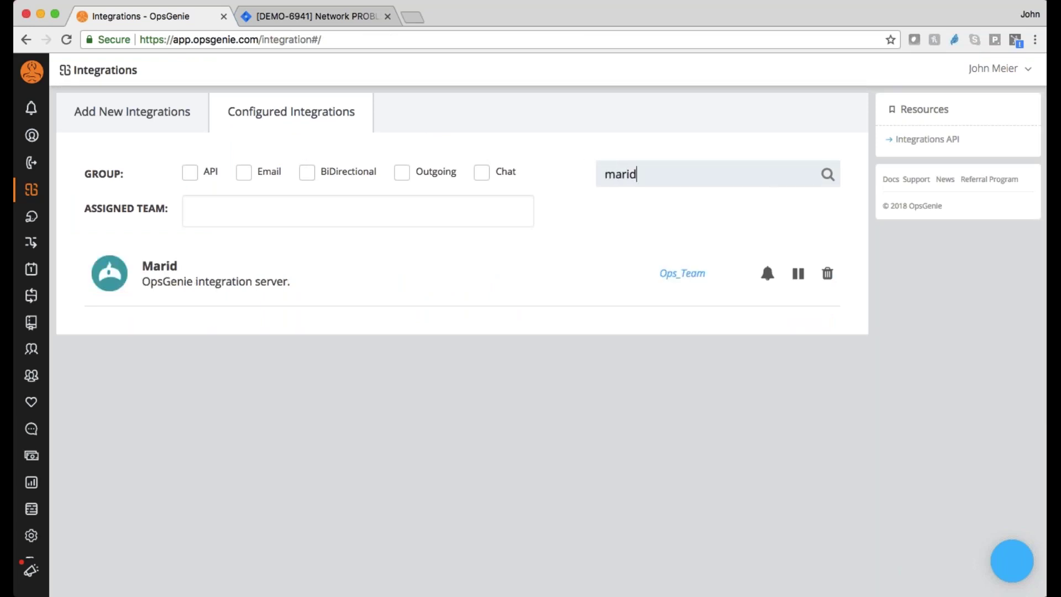
pyautogui.click(521, 272)
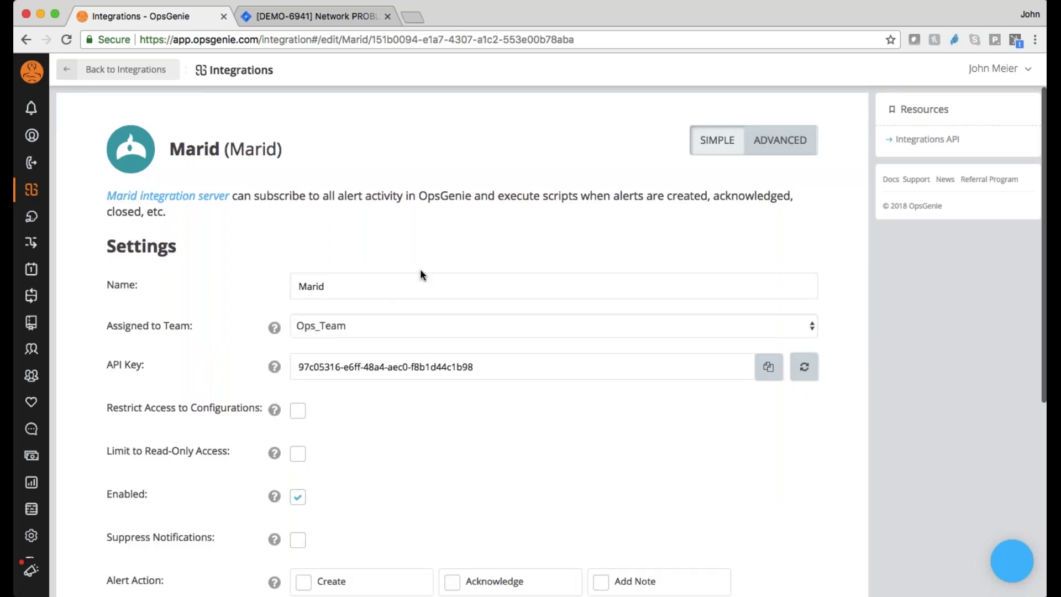
pyautogui.scroll(-1, 422, 275)
pyautogui.scroll(-3, 331, 199)
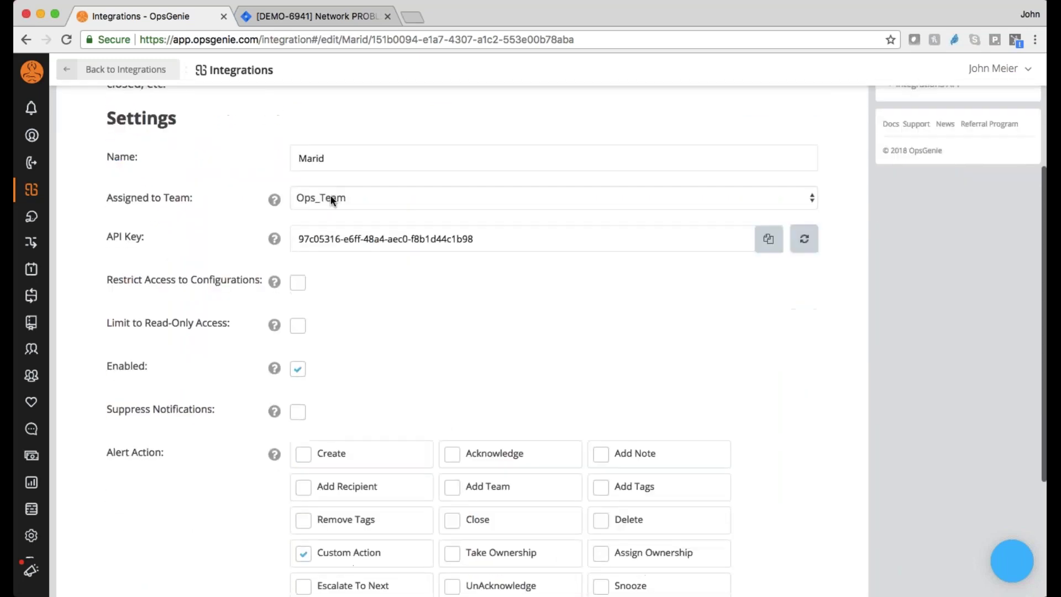
pyautogui.scroll(-4, 425, 263)
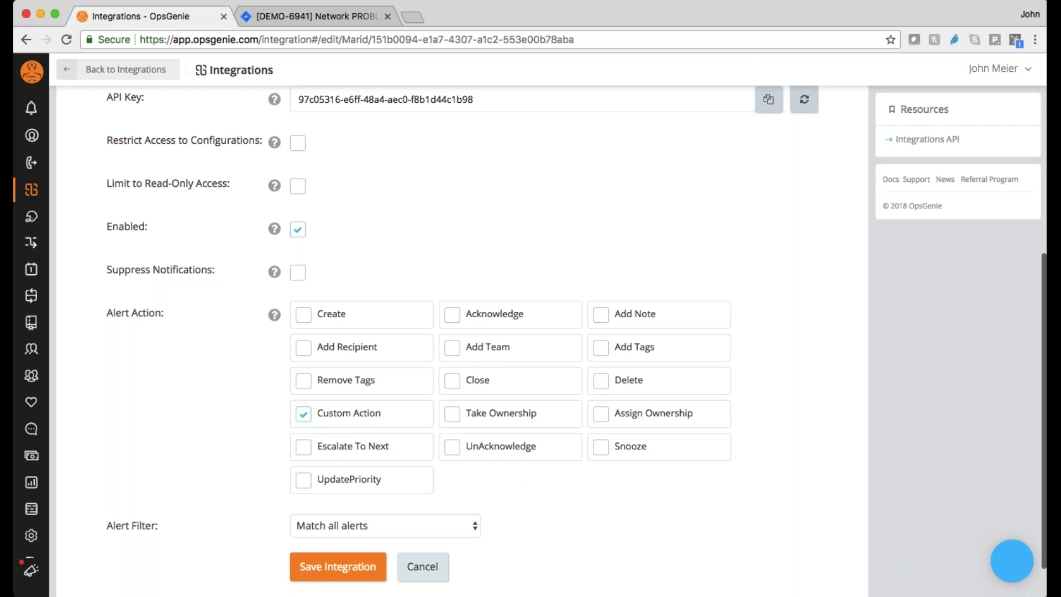
pyautogui.click(32, 107)
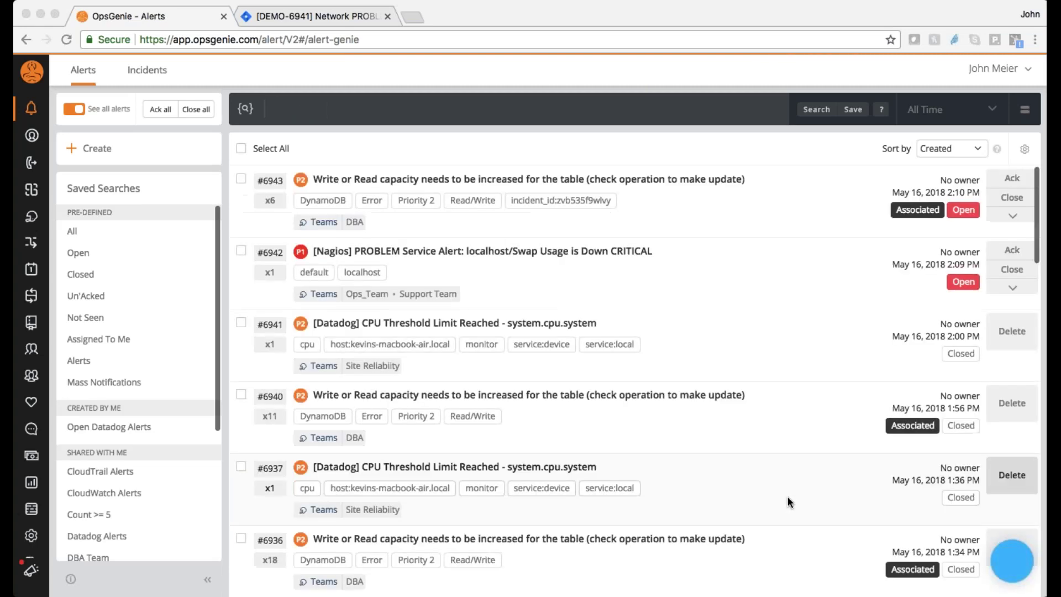
# Step: Switch to the terminal's SSH session and list the contents of /etc/opsgenie/conf
pyautogui.click(741, 412)
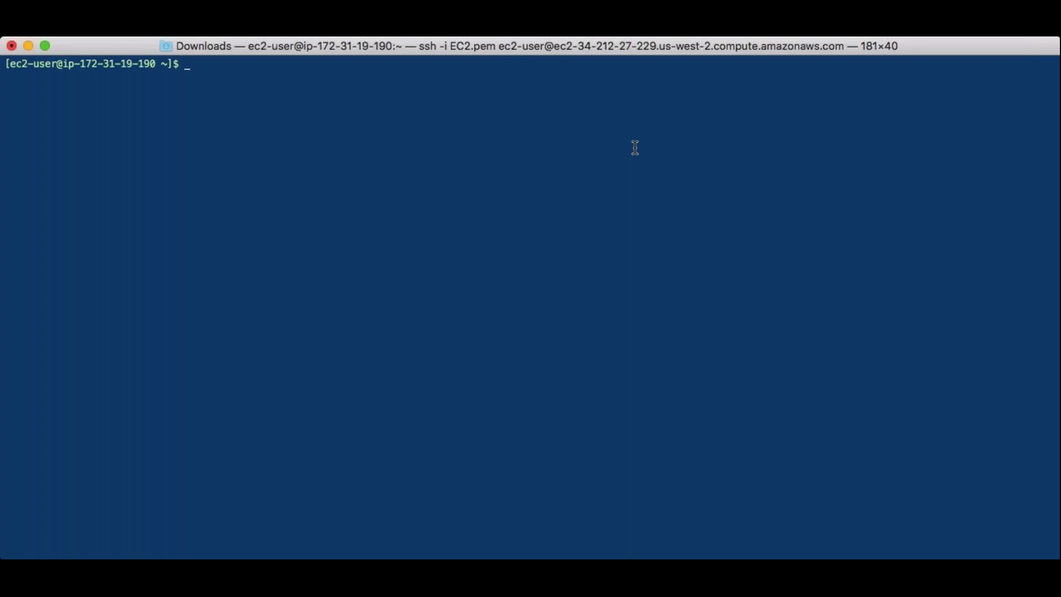
pyautogui.write('cd /etc/opsgenie/conf')
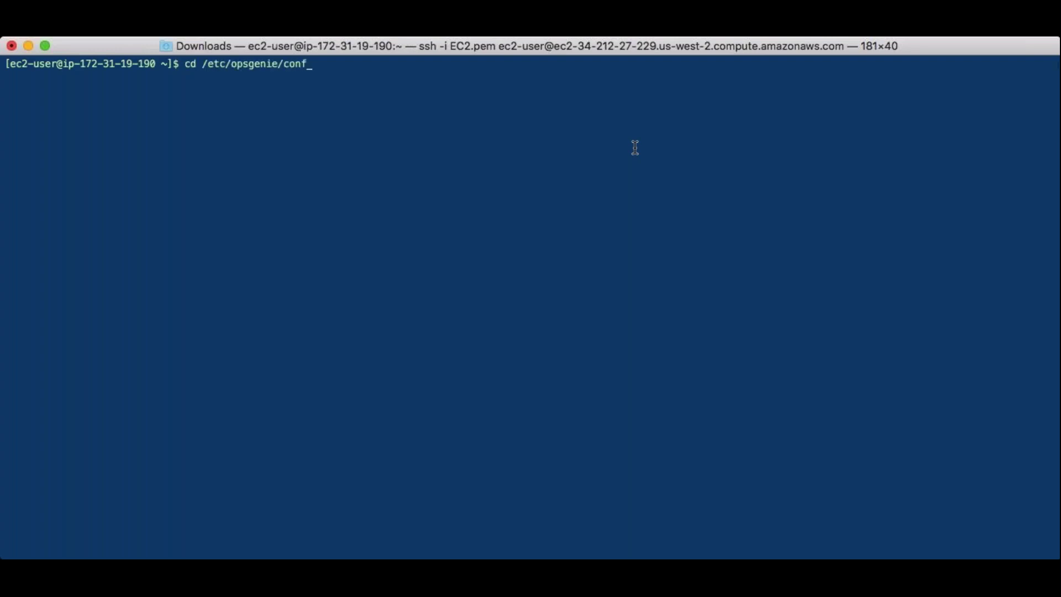
pyautogui.press('Return')
pyautogui.write('ls')
pyautogui.press('Return')
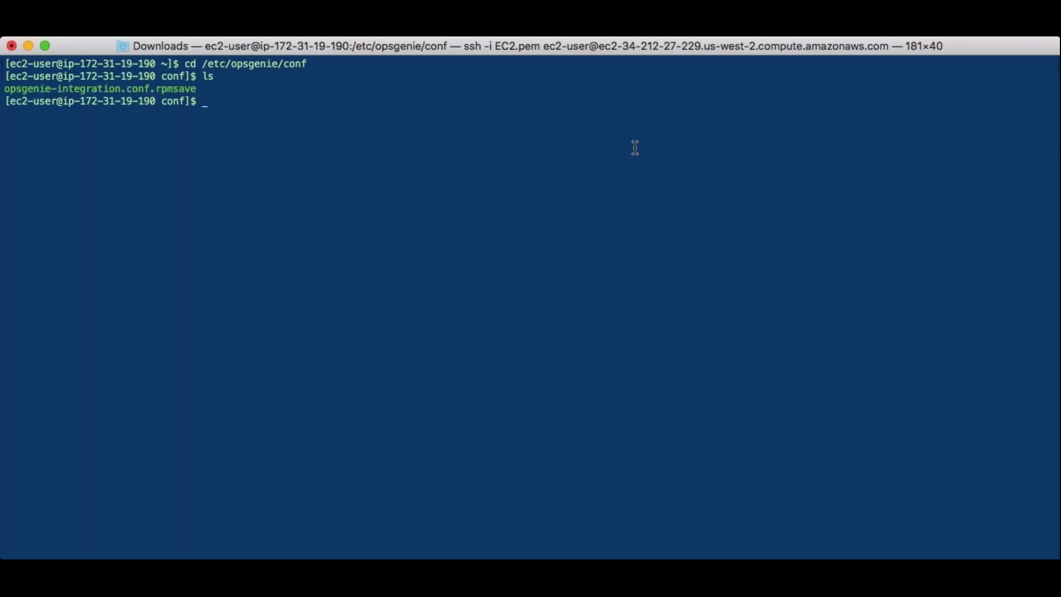
# Step: Try to change into /etc/marid from /etc/opsgenie, and move up one directory
pyautogui.write('cd ..')
pyautogui.press('Return')
pyautogui.write('cd /etc/marid')
pyautogui.press('Return')
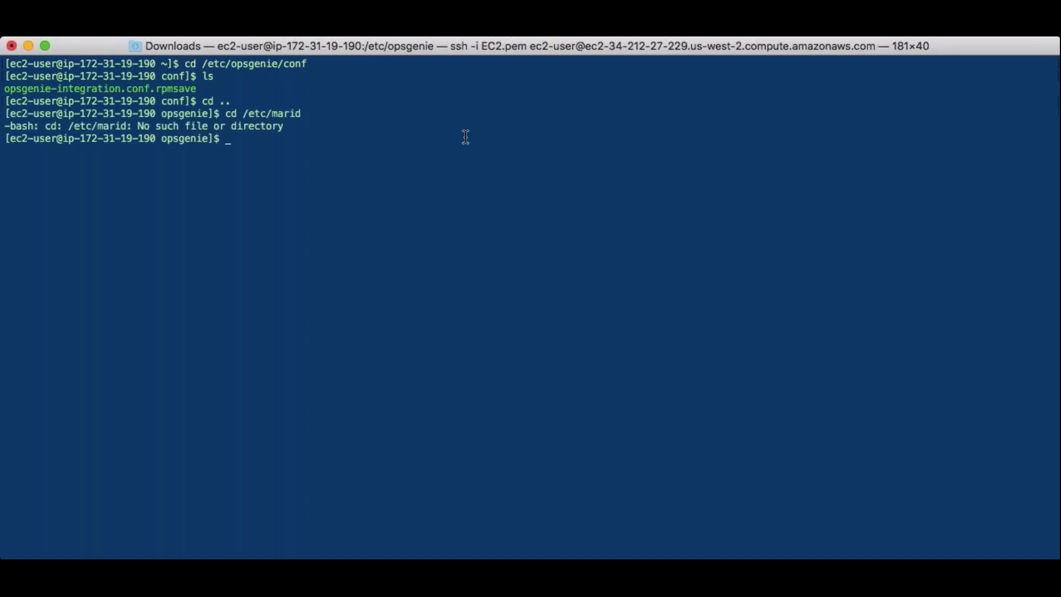
pyautogui.write('cd ..')
pyautogui.press('Return')
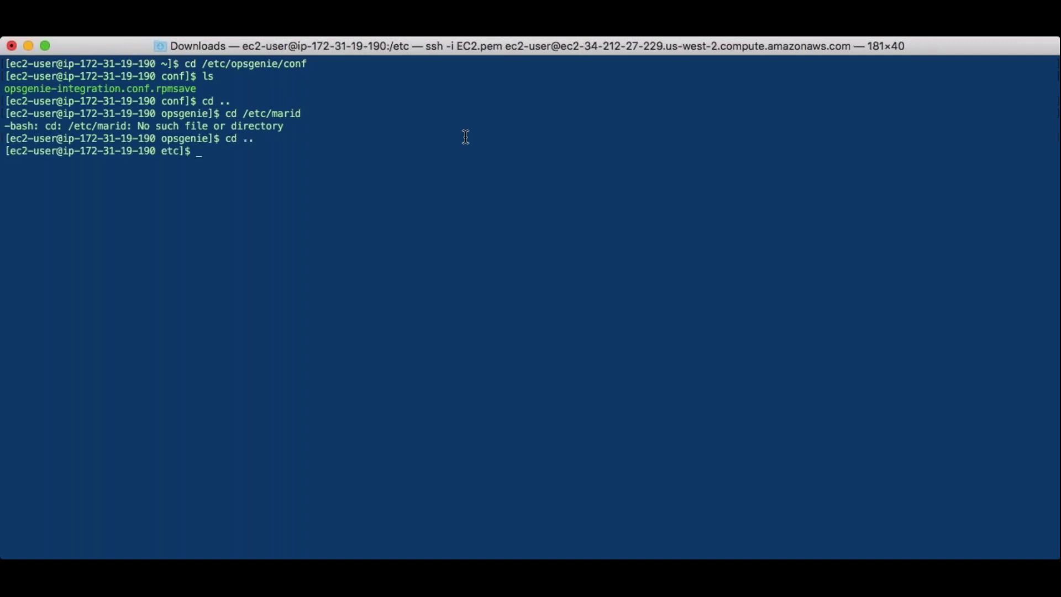
# Step: Change into /etc/opsgenie, list its contents, and do the same for its marid subdirectory
pyautogui.write('cd /etc/opsgenie/')
pyautogui.press('Return')
pyautogui.write('ls')
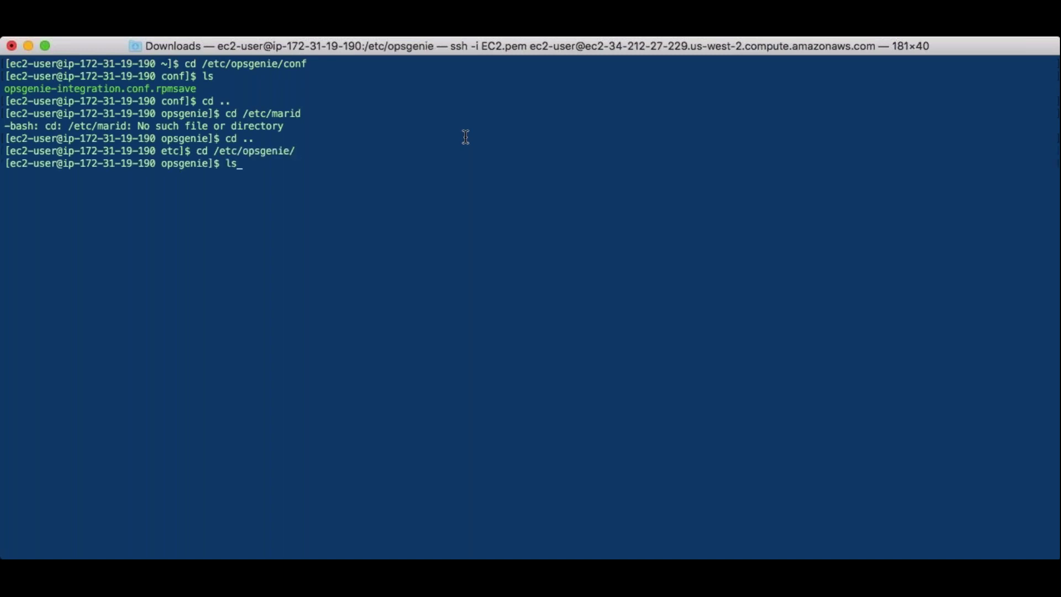
pyautogui.press('Return')
pyautogui.write('cd mar')
pyautogui.press('Tab')
pyautogui.press('Return')
pyautogui.write('ls')
pyautogui.press('Return')
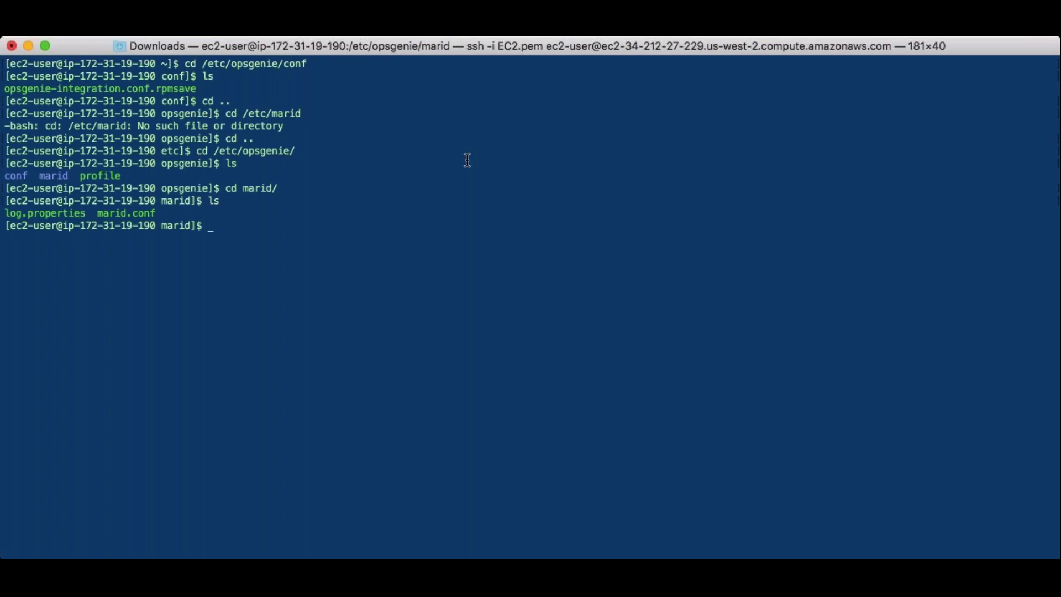
# Step: Open marid.conf in vi with sudo, review its alert action script configuration, and exit with :wq!
pyautogui.write('sudo vi m')
pyautogui.press('Tab')
pyautogui.press('Return')
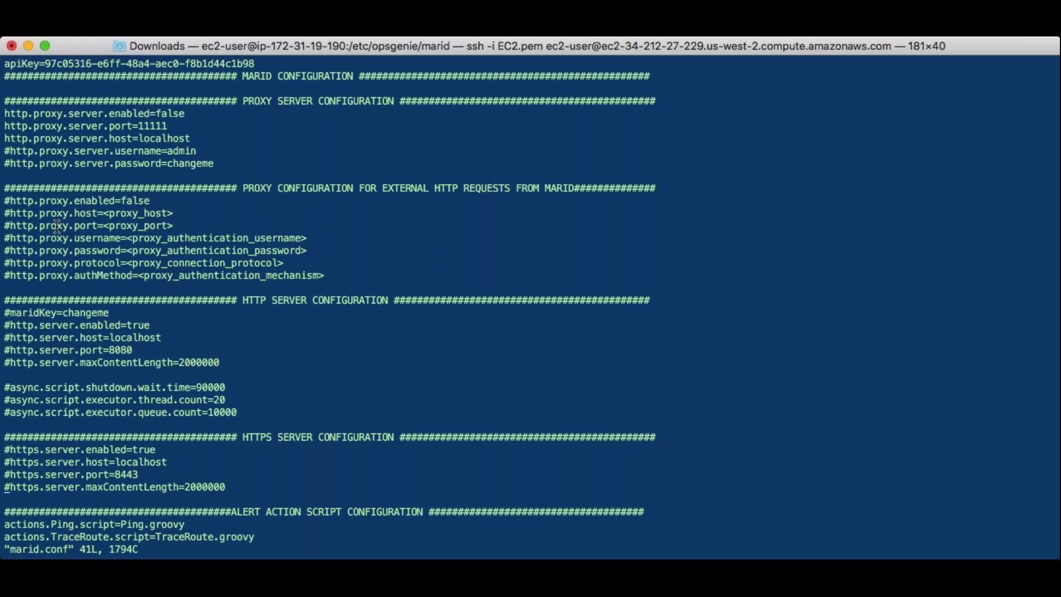
pyautogui.scroll(-2, 57, 225)
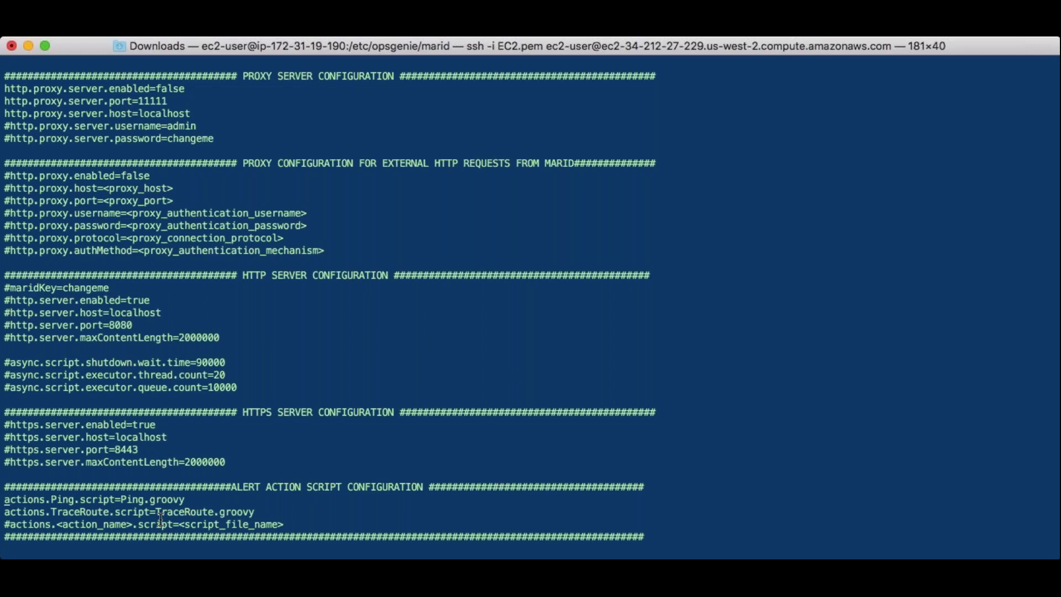
pyautogui.write(':wq!')
pyautogui.press('Return')
# Step: Clear the terminal and check the Marid service with sudo /etc/init.d/marid status
pyautogui.write('clear')
pyautogui.press('Return')
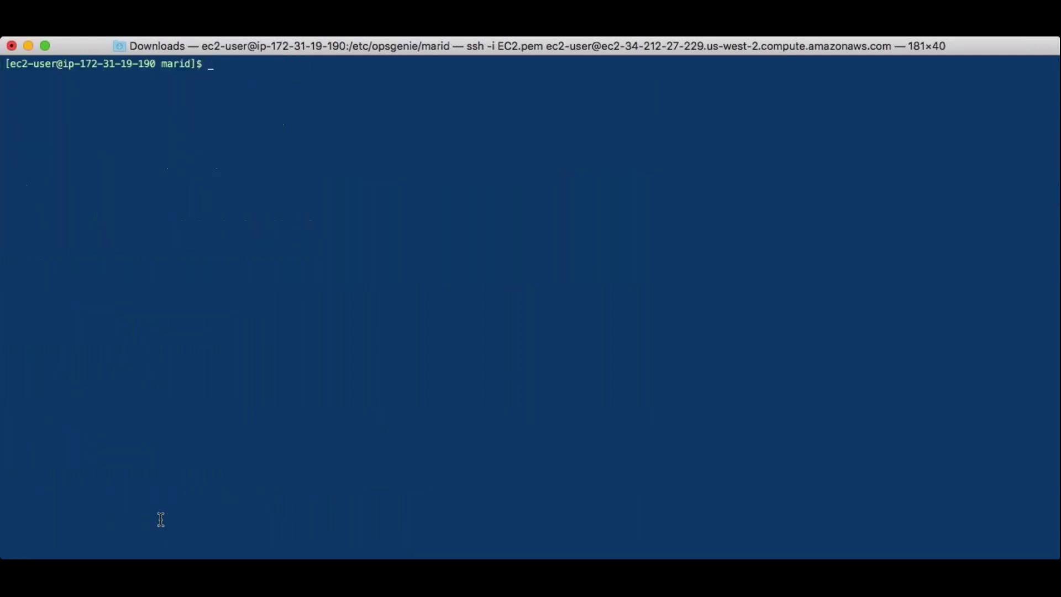
pyautogui.write('sudo /etc/init.d/marid')
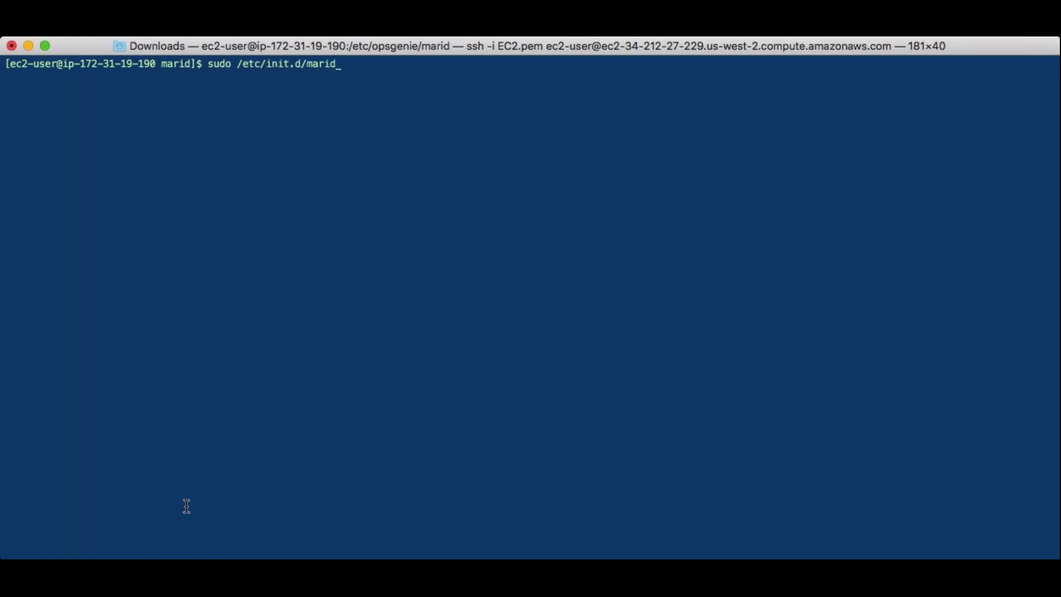
pyautogui.write(' status')
pyautogui.press('Return')
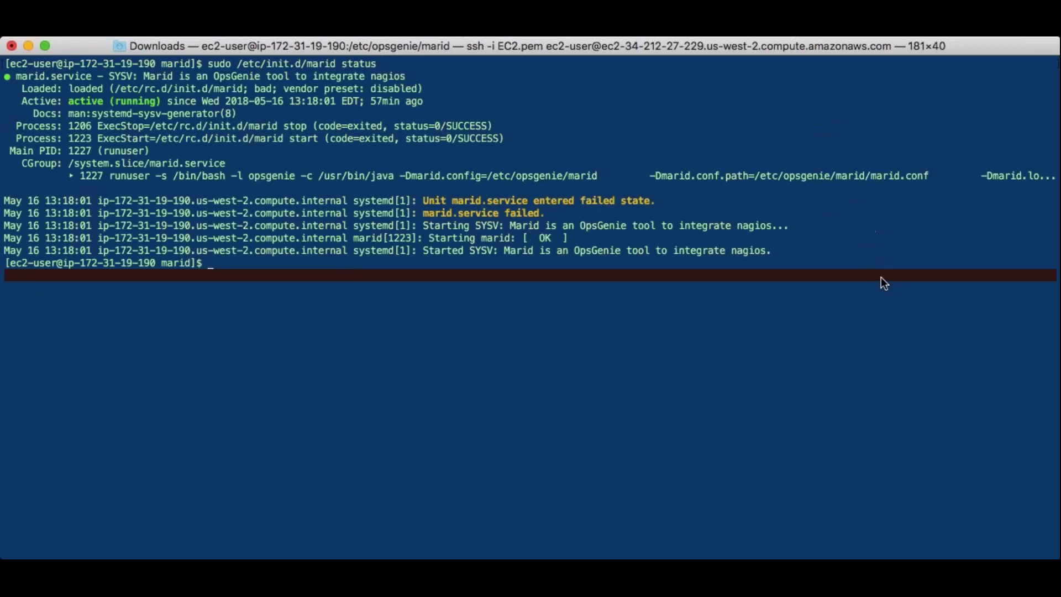
# Step: Switch back to OpsGenie in the browser and refresh the list of all alerts
pyautogui.press('super+Tab')
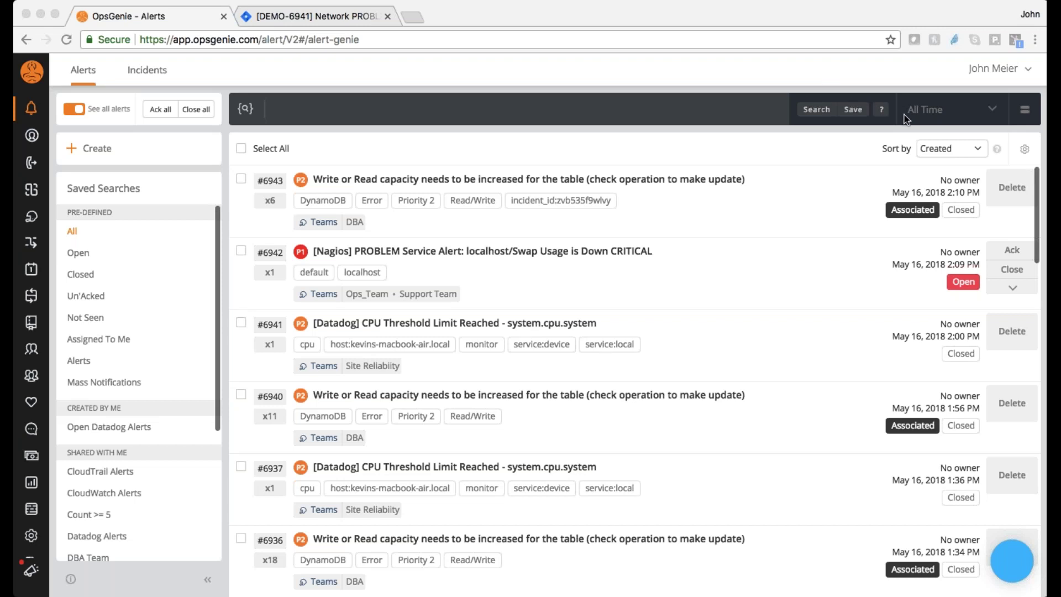
pyautogui.click(187, 231)
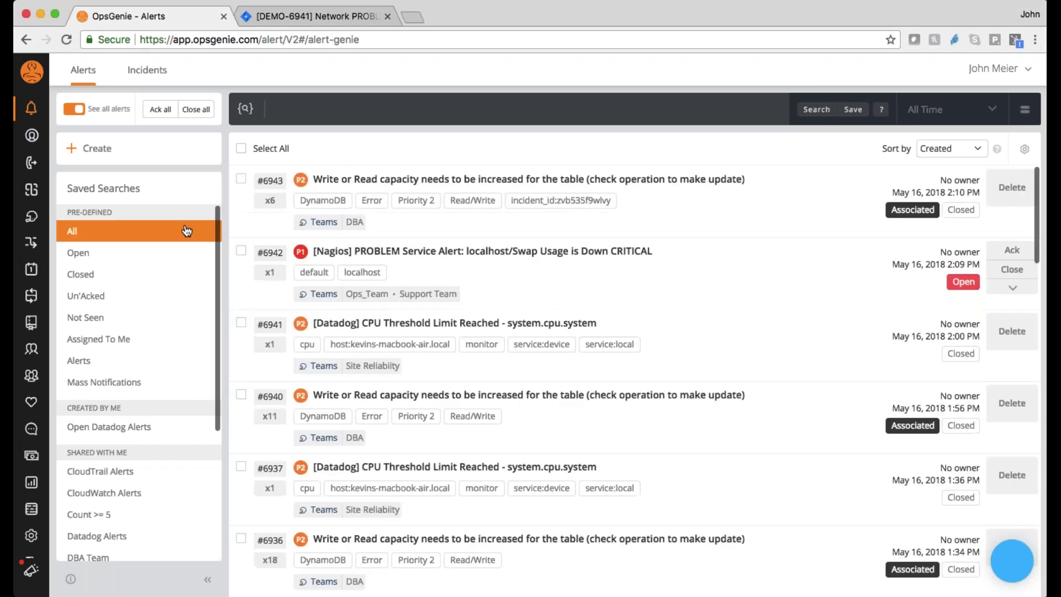
pyautogui.click(187, 231)
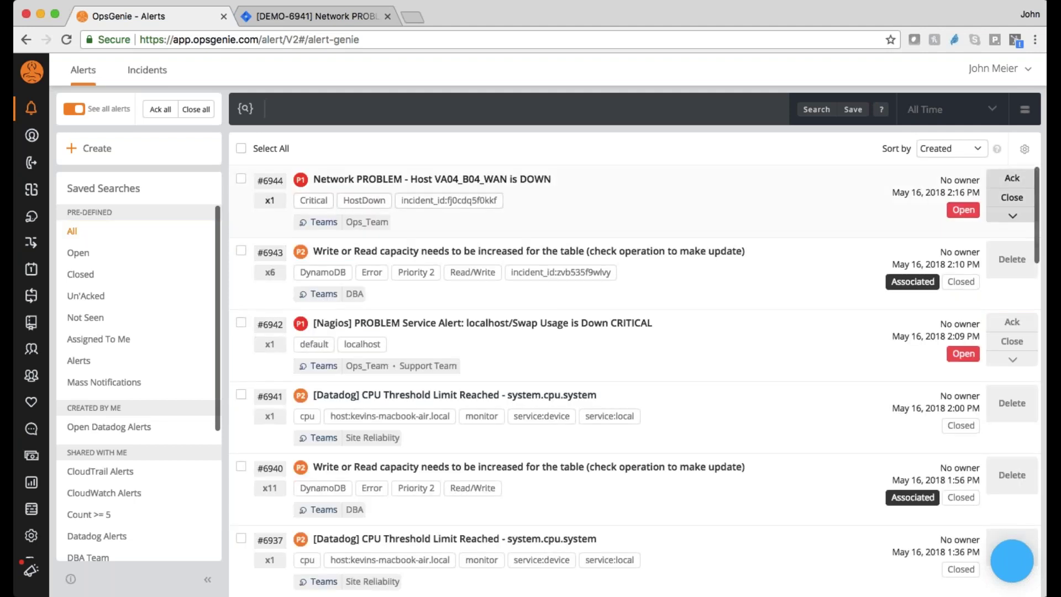
# Step: Open alert #6944 for host VA04_B04_WAN and review its details, including the incident link and host properties
pyautogui.click(458, 226)
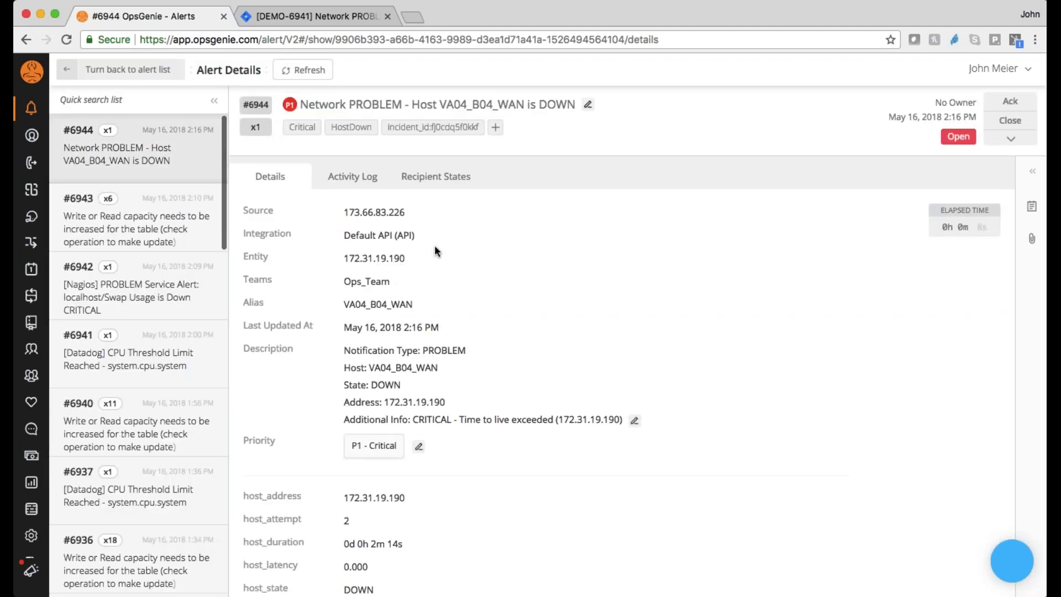
pyautogui.scroll(-1, 437, 251)
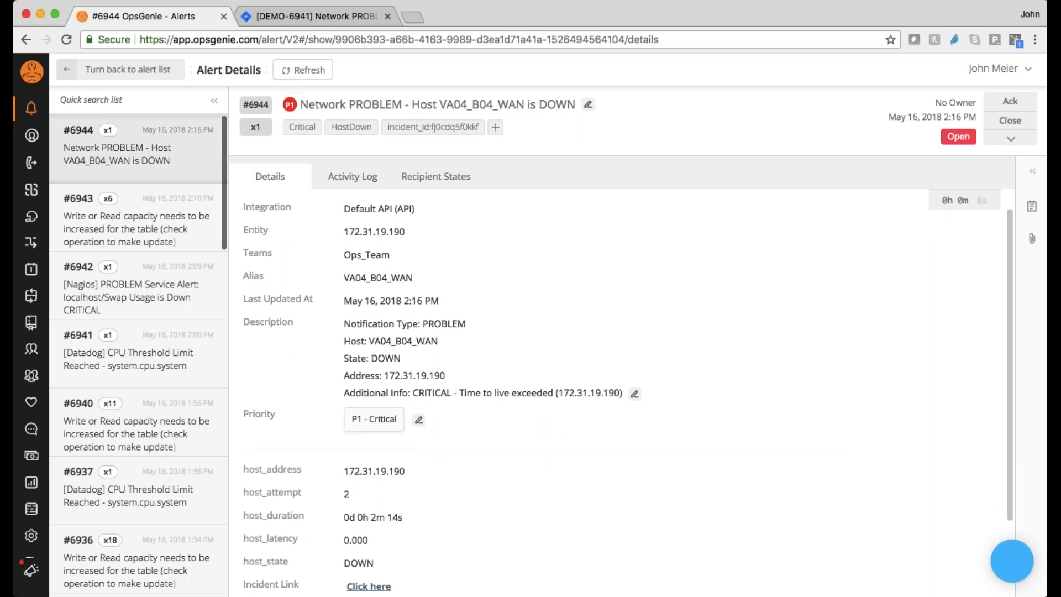
pyautogui.scroll(-1, 476, 372)
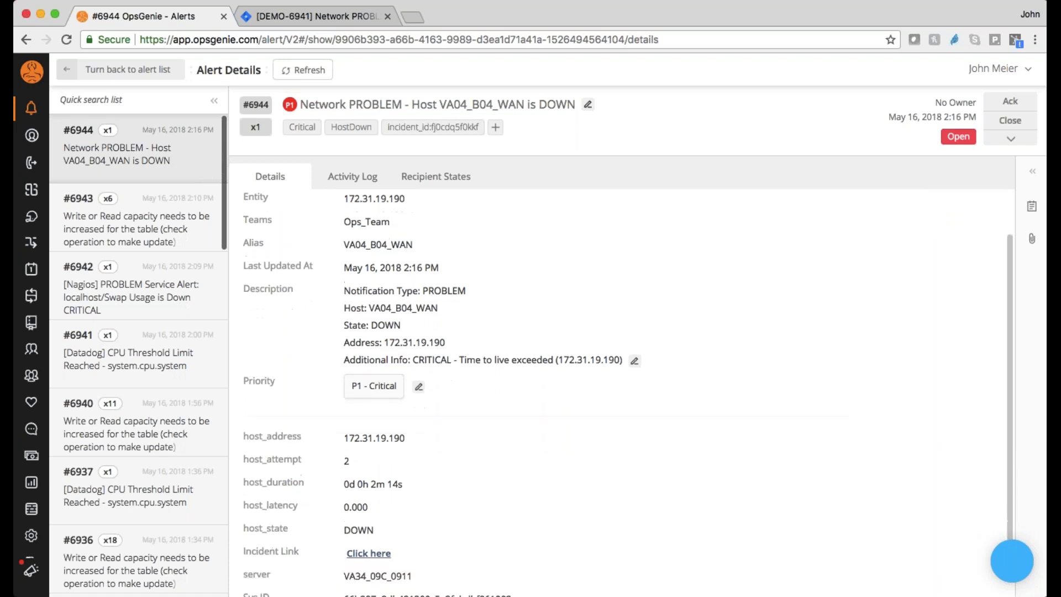
pyautogui.scroll(-1, 410, 466)
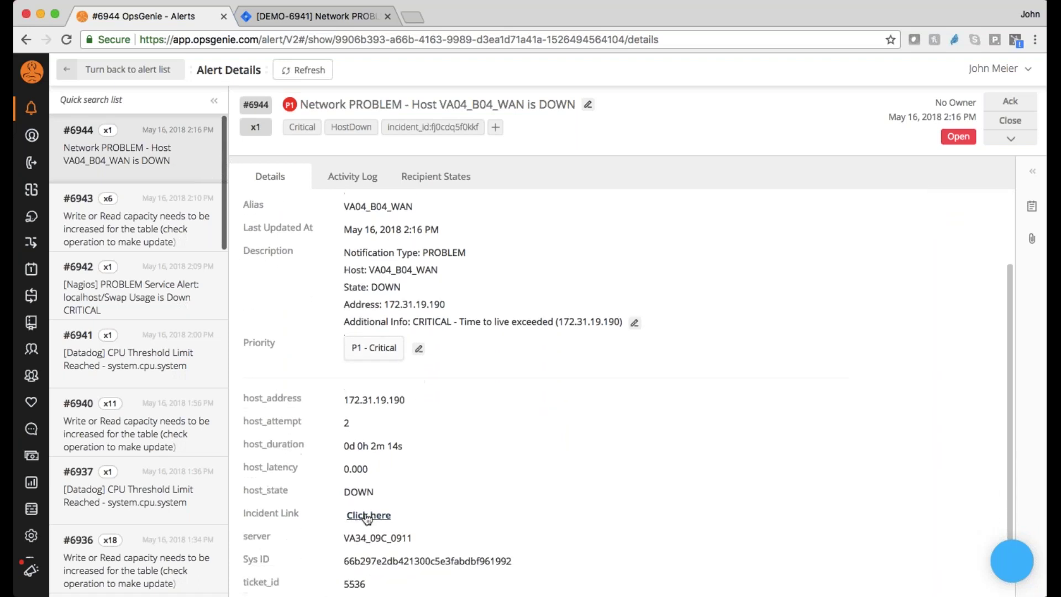
pyautogui.scroll(-1, 421, 518)
pyautogui.scroll(4, 420, 517)
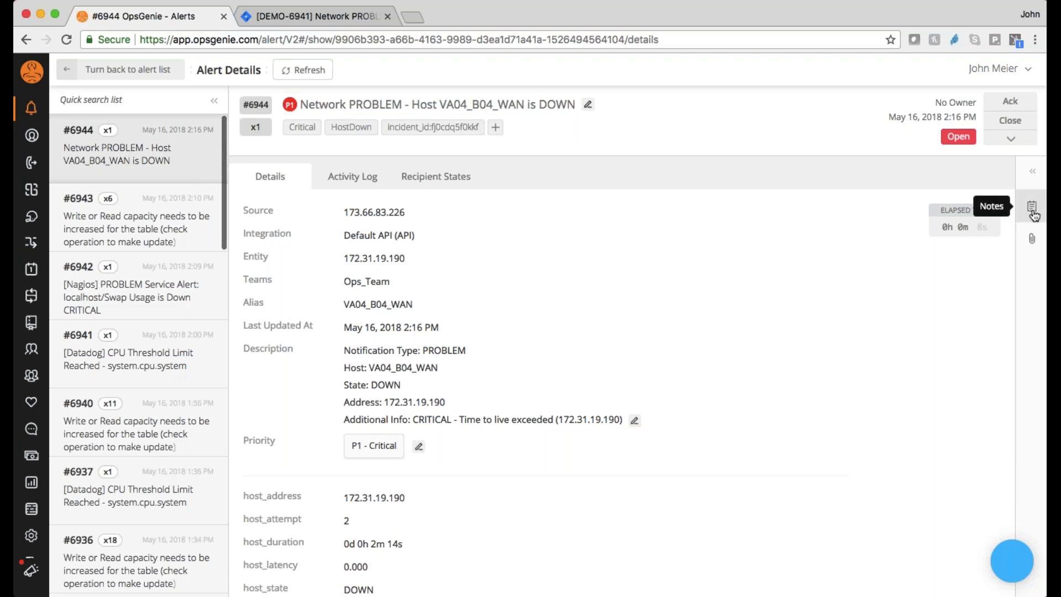
# Step: Run the custom Ping action on the alert, then show its notes and refresh the alert to load the output
pyautogui.click(1011, 138)
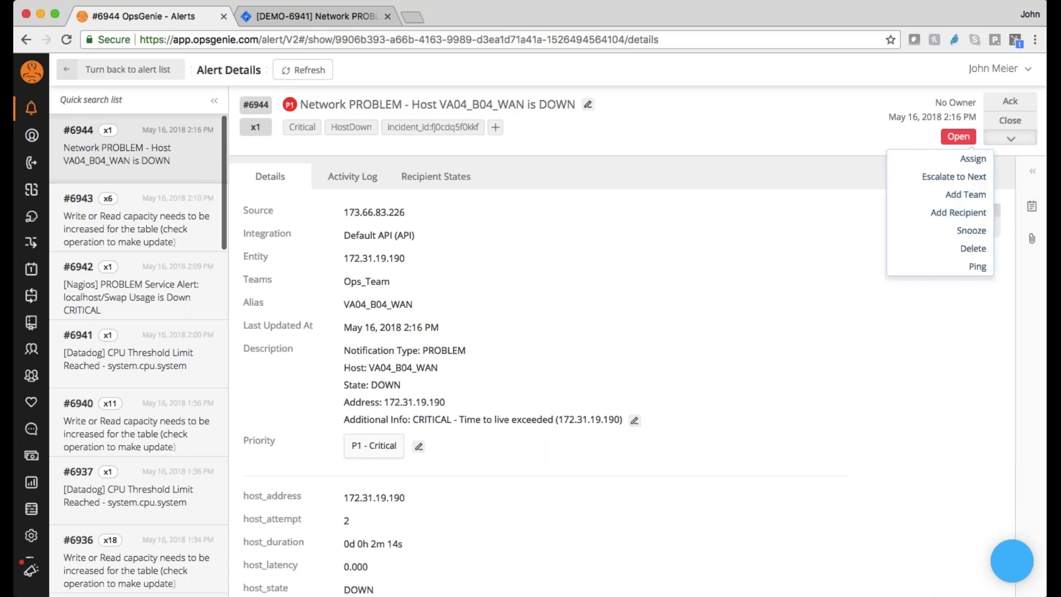
pyautogui.click(977, 267)
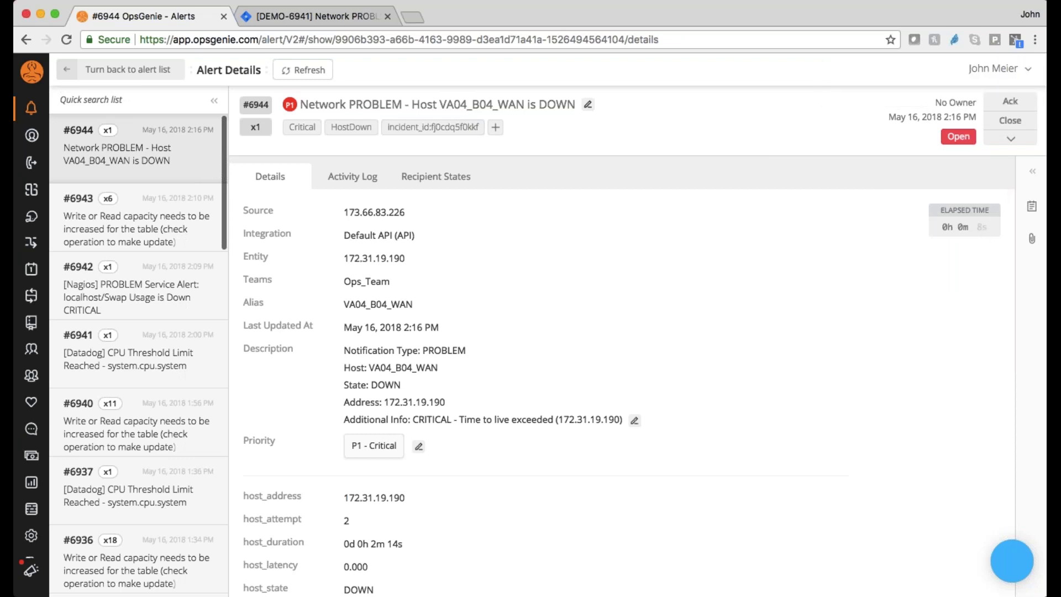
pyautogui.click(1031, 206)
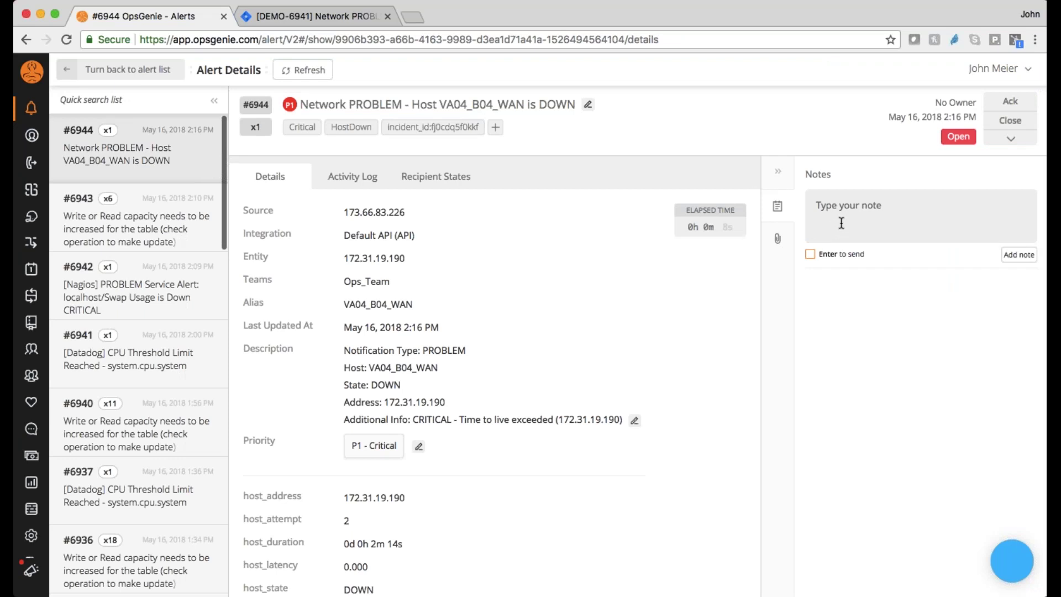
pyautogui.click(323, 77)
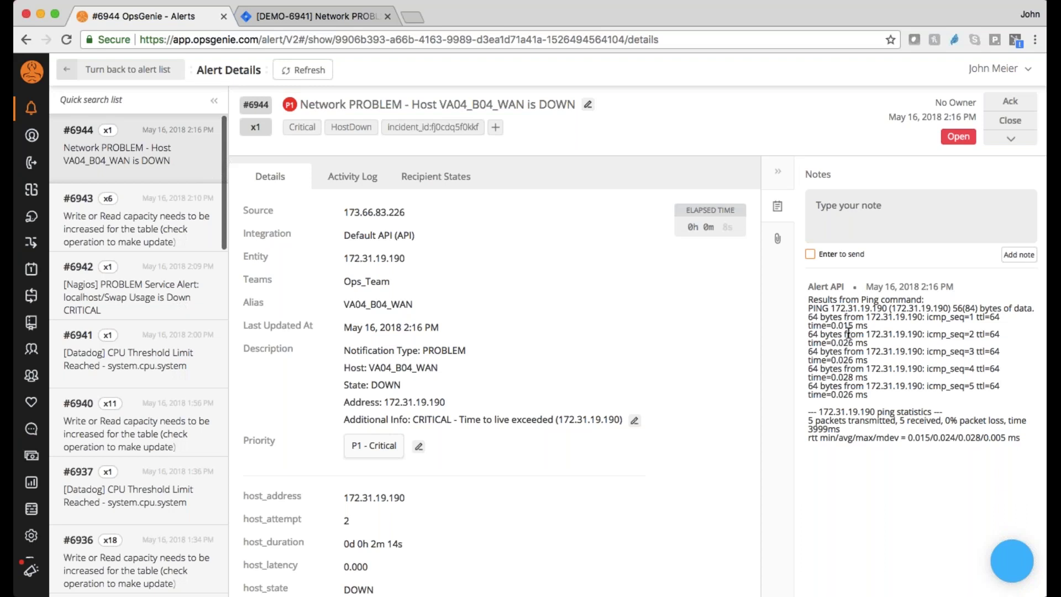
# Step: Add the note "The host seems to be back up." to the alert
pyautogui.click(817, 206)
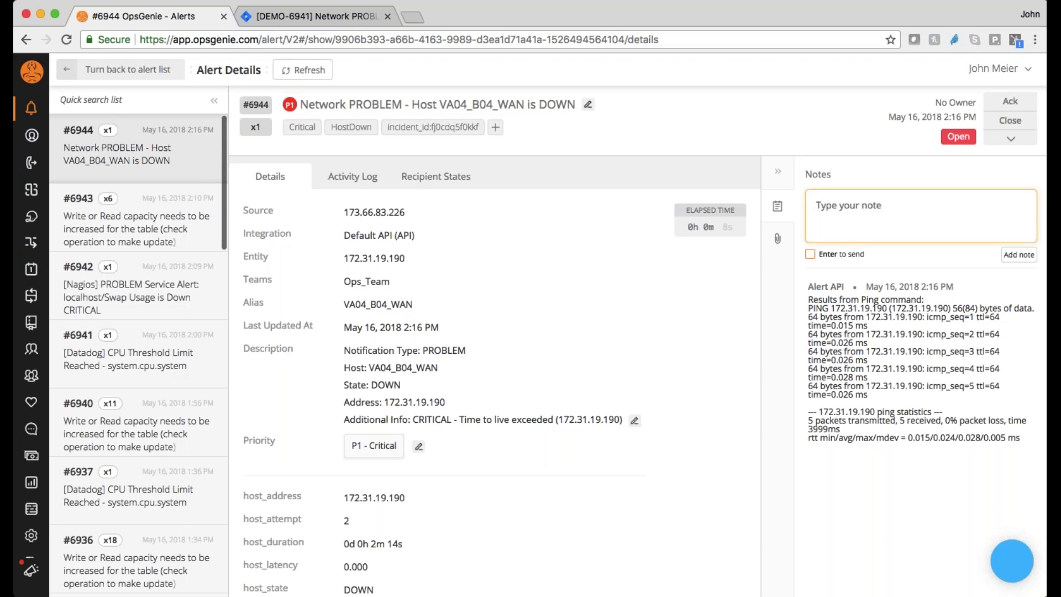
pyautogui.write('The host seems to be b')
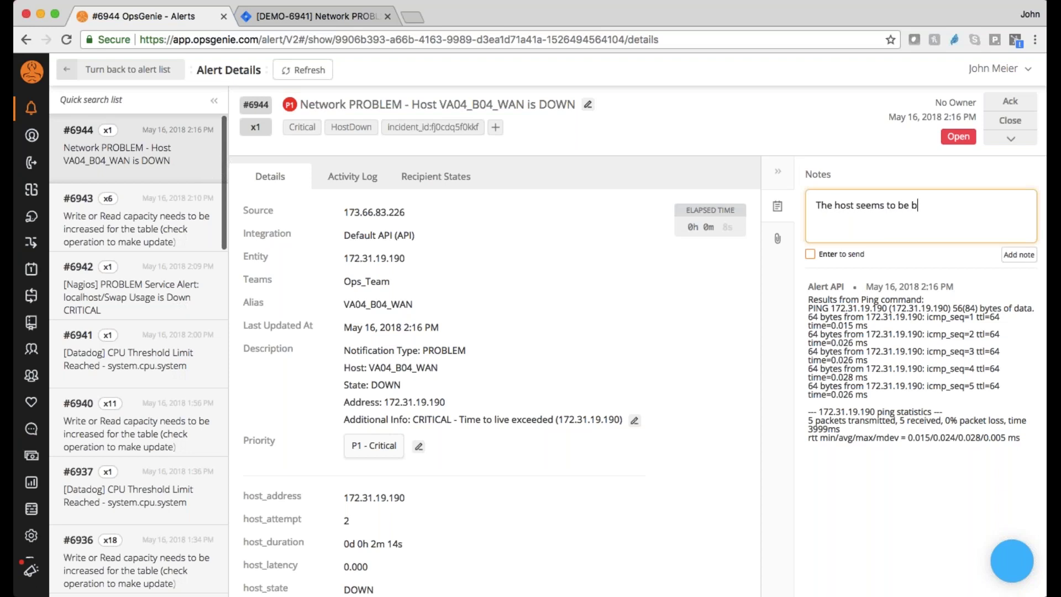
pyautogui.write('ack up.')
pyautogui.press('Tab')
pyautogui.press('Return')
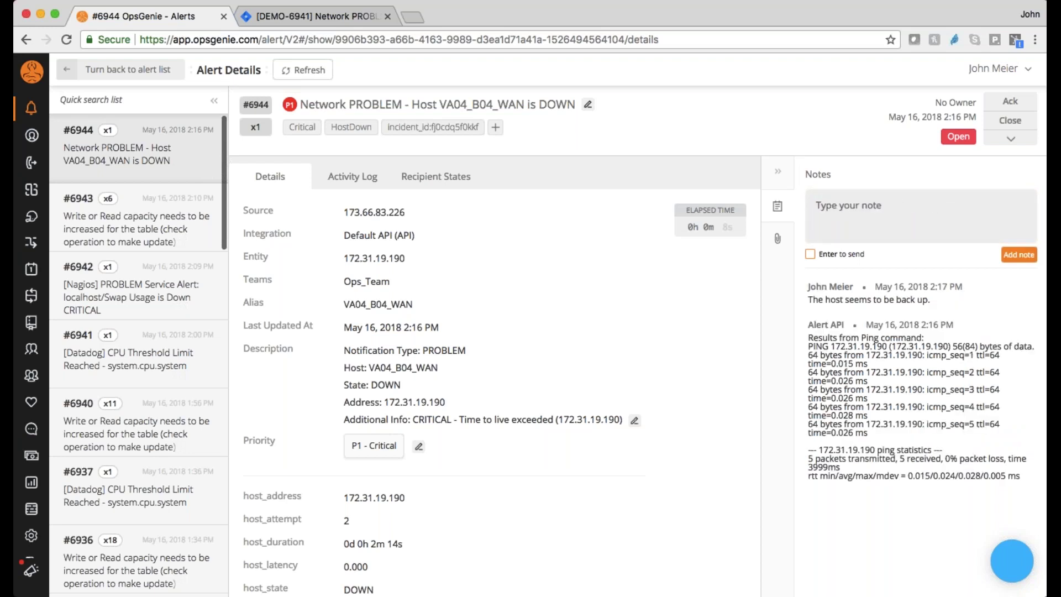
# Step: Acknowledge and close the VA04_B04_WAN host alert
pyautogui.click(1010, 100)
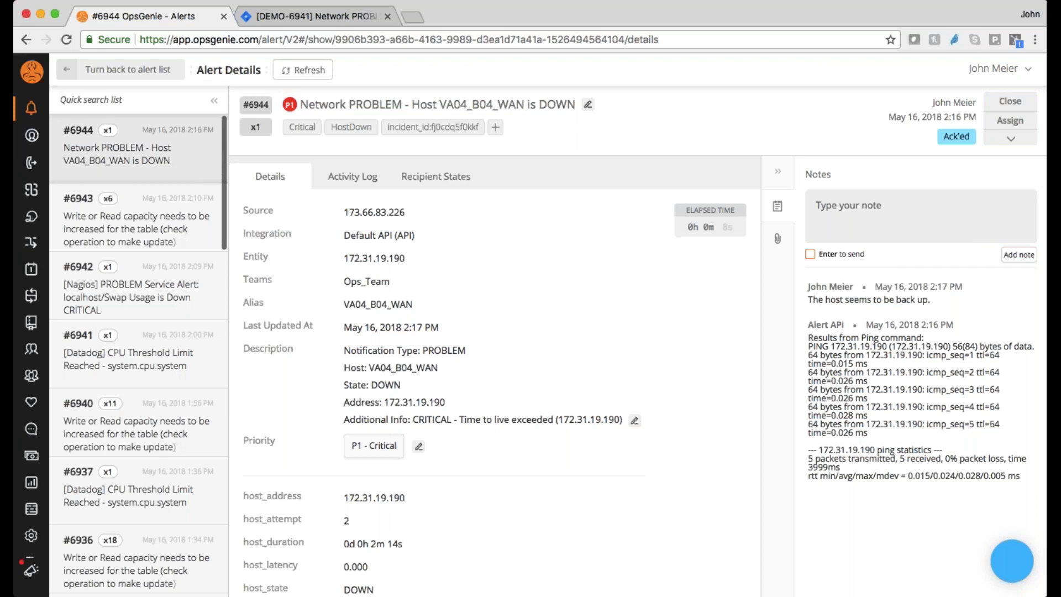
pyautogui.click(1009, 102)
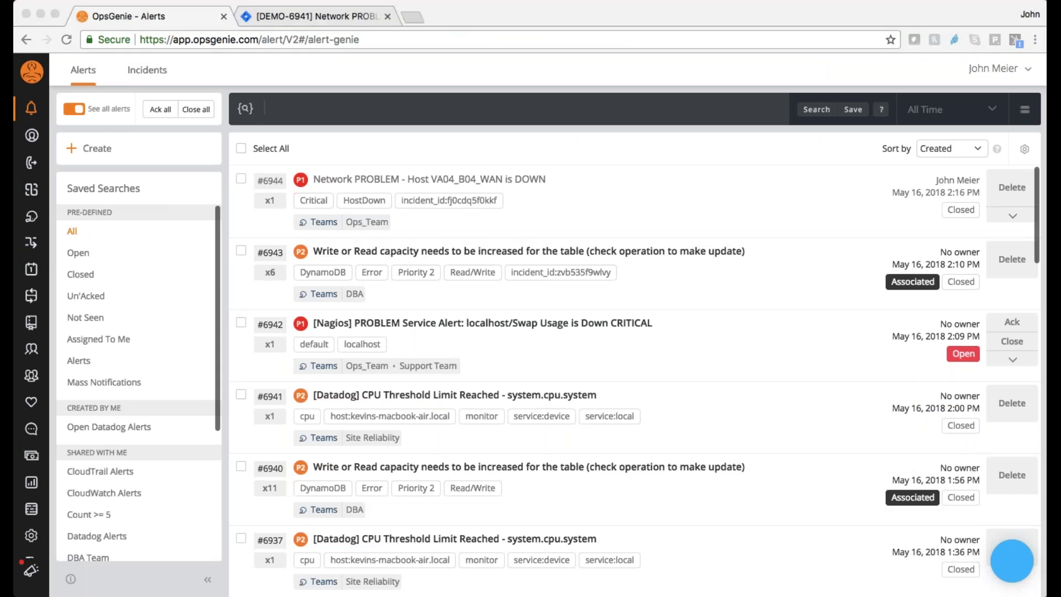
# Step: Switch to the OpsGenie mobile app, open the alert for host PA39_Z74_WAN, and review its details down to the incident link
pyautogui.click(612, 137)
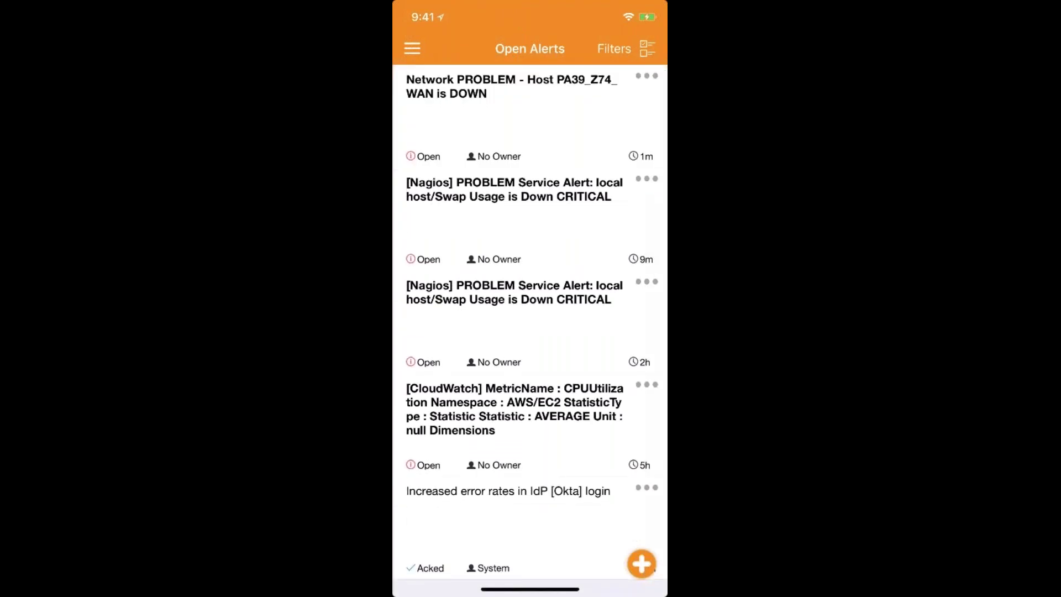
pyautogui.click(514, 94)
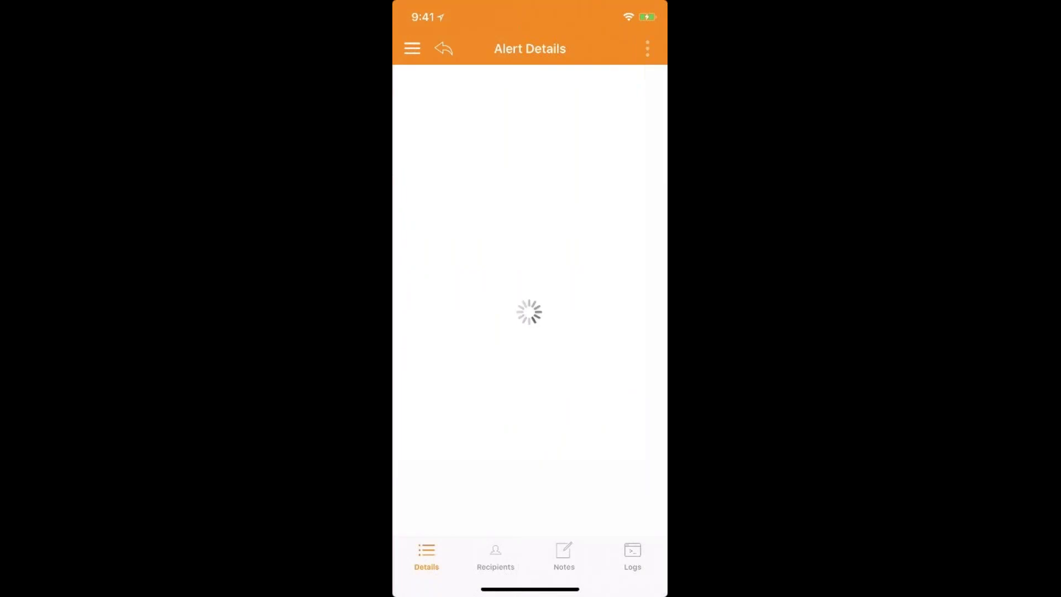
pyautogui.scroll(-5, 530, 302)
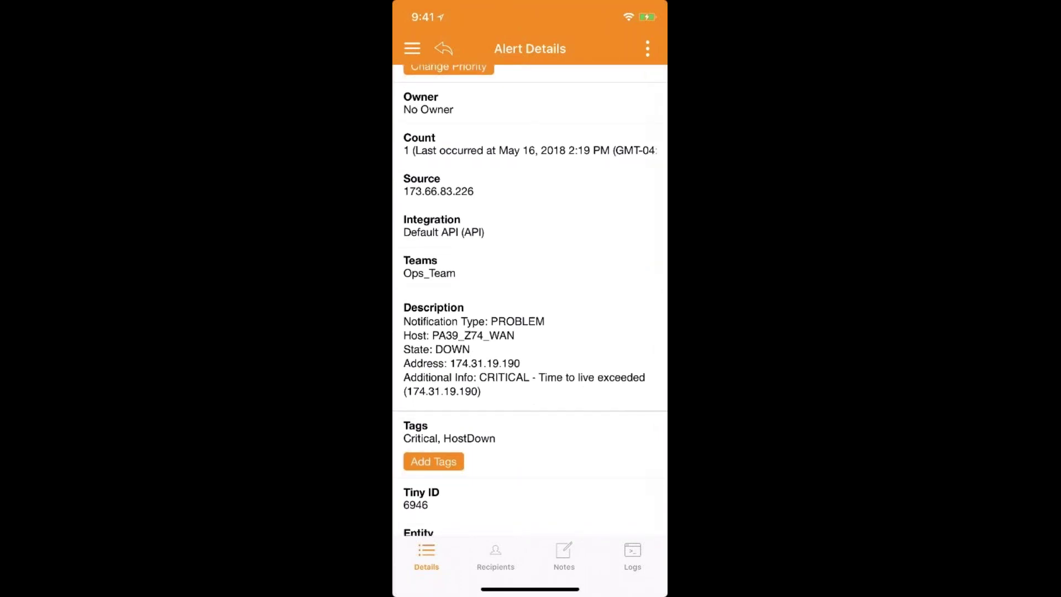
pyautogui.scroll(-5, 530, 298)
pyautogui.scroll(-3, 530, 298)
pyautogui.scroll(-2, 530, 298)
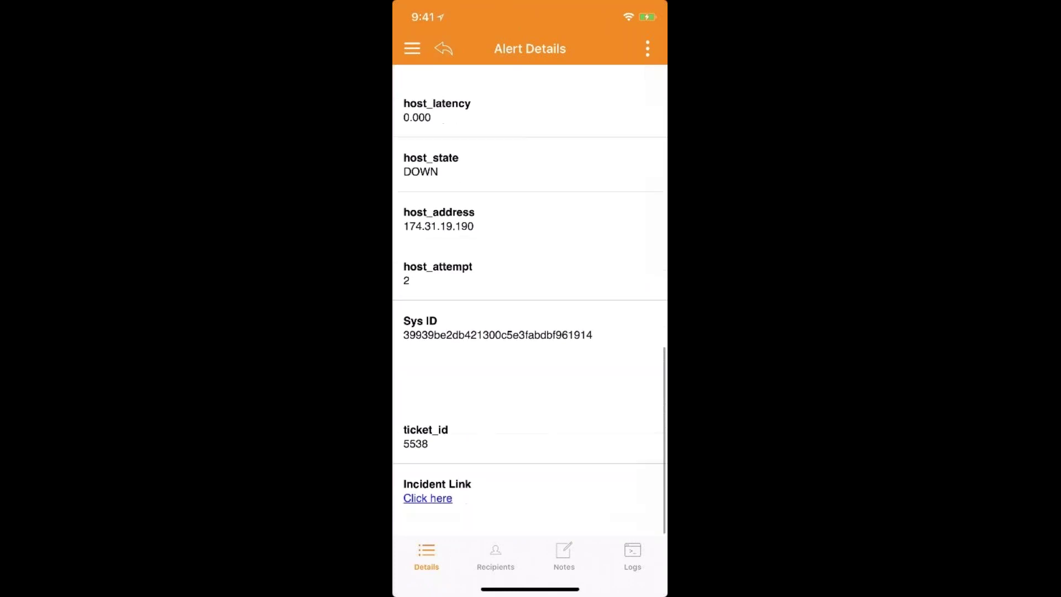
pyautogui.scroll(8, 530, 298)
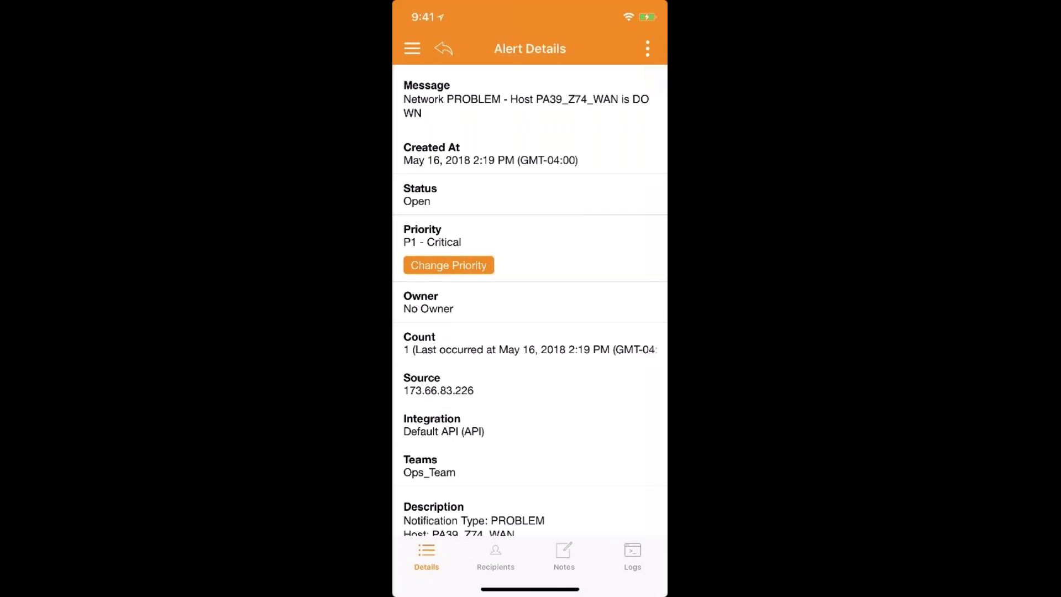
pyautogui.click(648, 48)
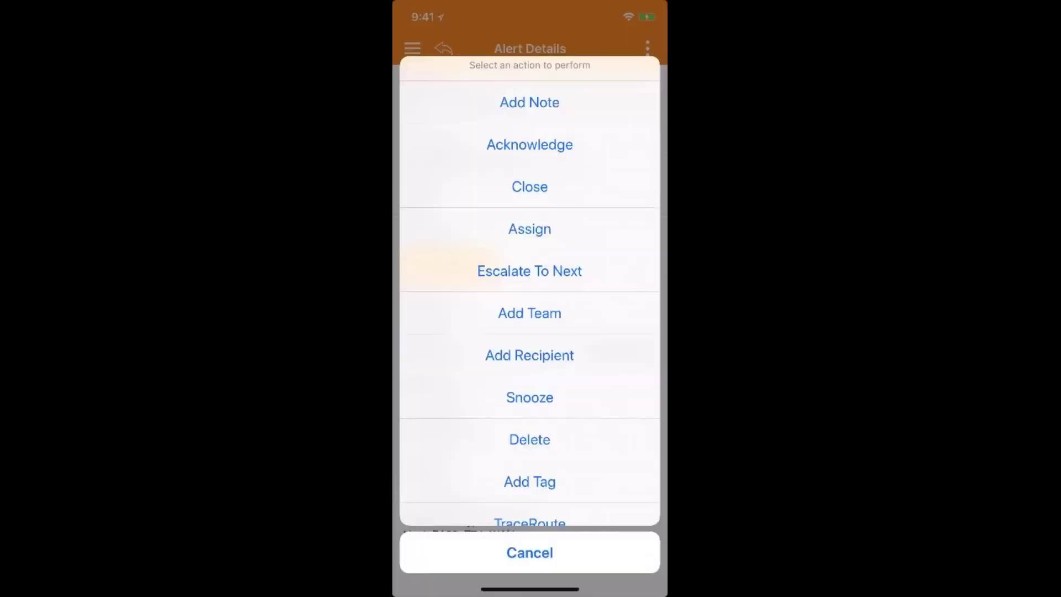
pyautogui.scroll(-1, 529, 313)
pyautogui.click(530, 553)
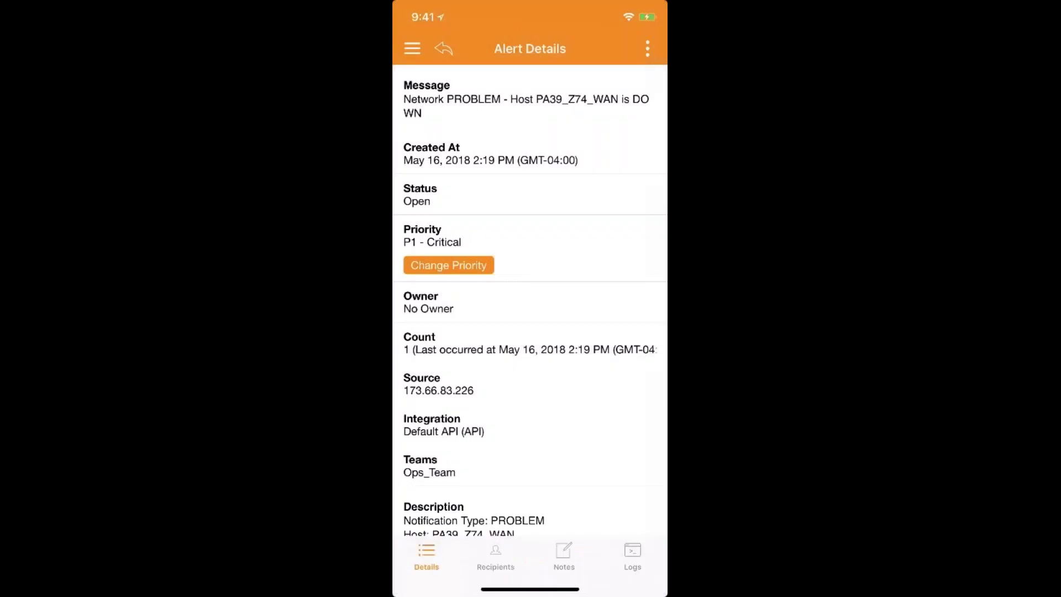
pyautogui.scroll(1, 530, 313)
# Step: Run the custom TraceRoute action on the PA39_Z74_WAN alert and open the notification for the added note
pyautogui.click(647, 48)
pyautogui.scroll(-1, 530, 313)
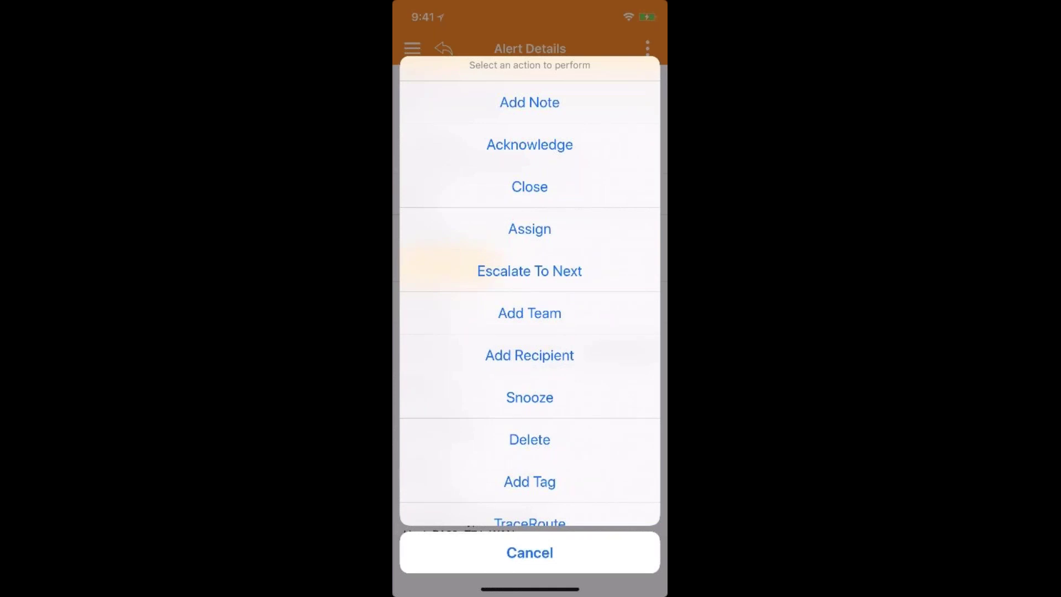
pyautogui.scroll(-1, 529, 313)
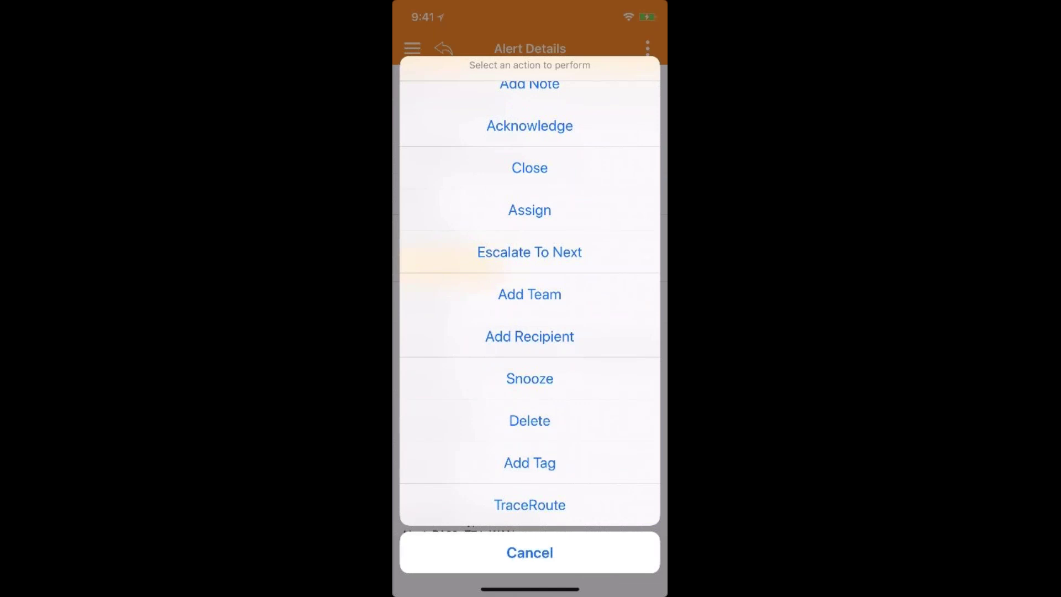
pyautogui.click(529, 506)
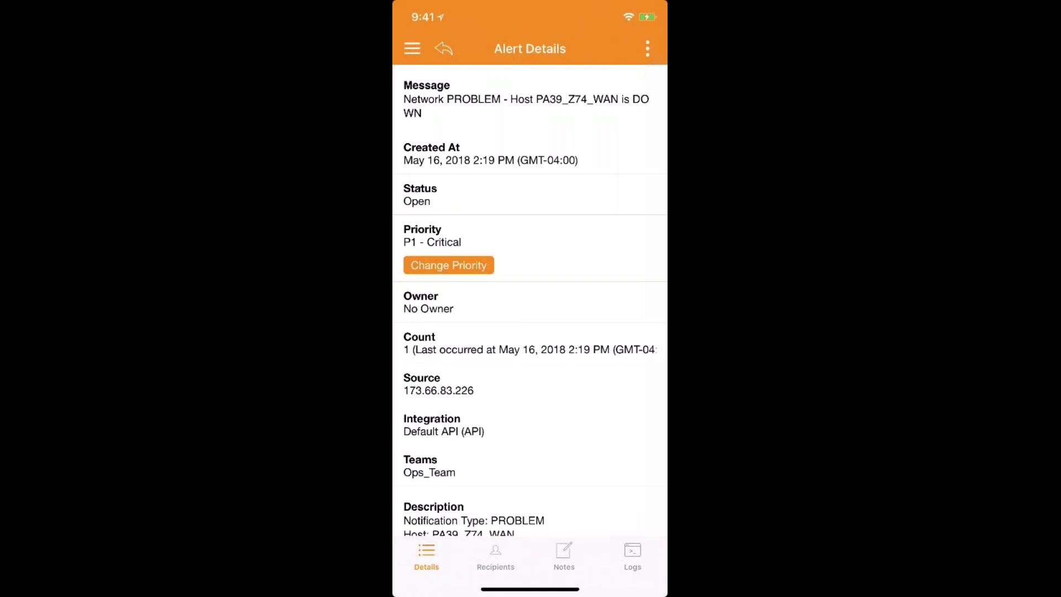
pyautogui.scroll(3, 530, 309)
pyautogui.scroll(3, 530, 310)
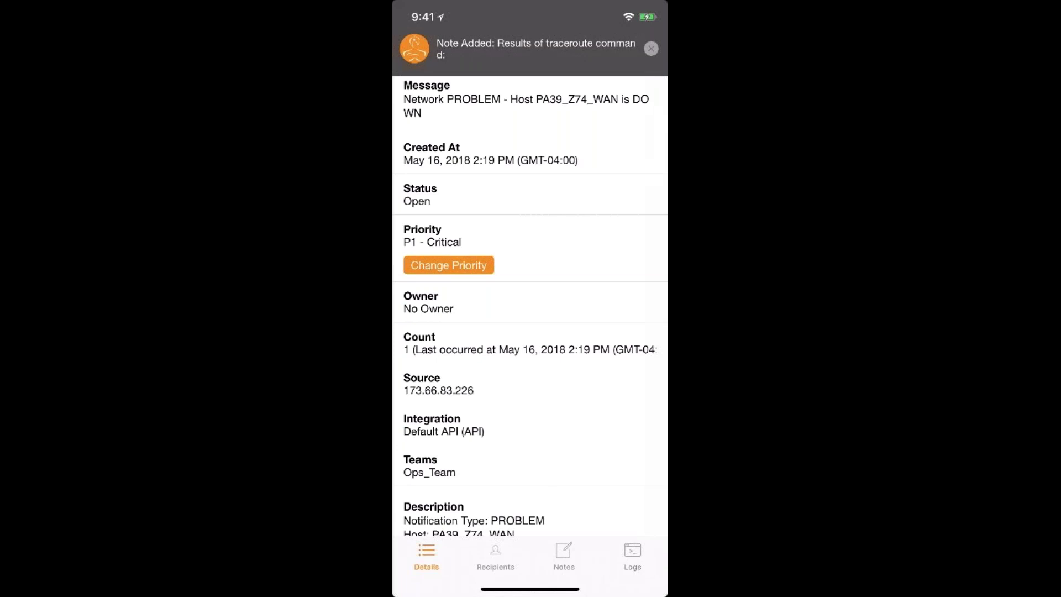
pyautogui.click(530, 49)
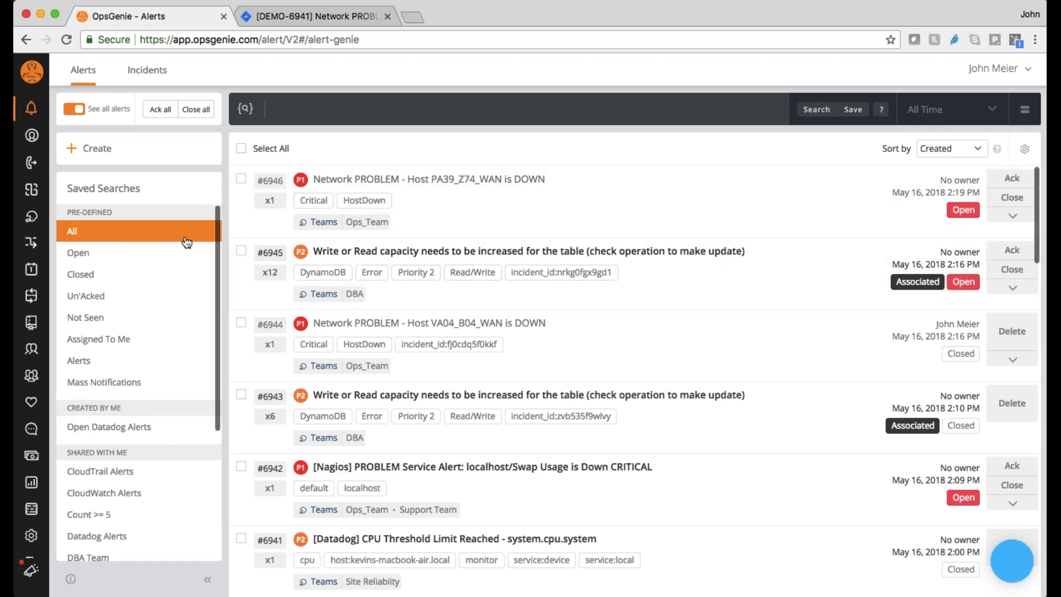
# Step: Switch back to OpsGenie in the browser, search the configured integrations for "jira", and open the JIRA integration
pyautogui.moveTo(31, 243)
pyautogui.click(70, 196)
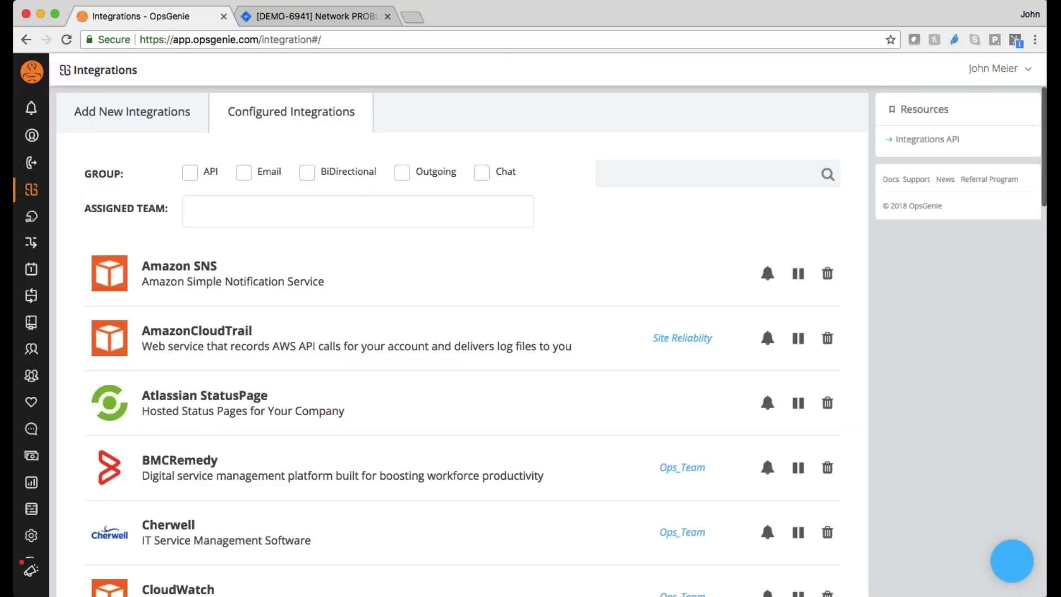
pyautogui.click(637, 166)
pyautogui.write('jira')
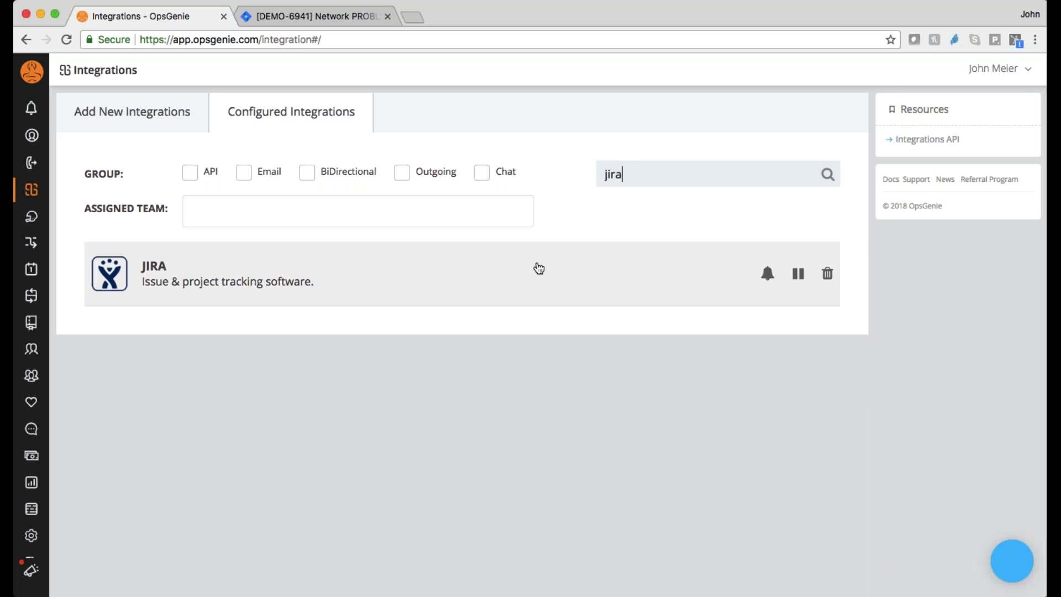
pyautogui.click(535, 267)
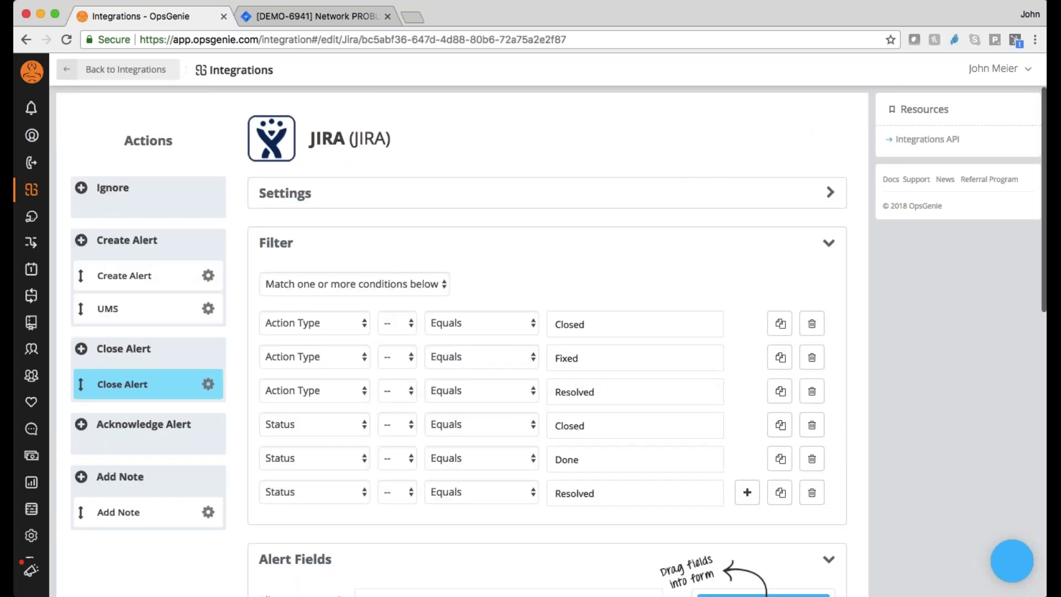
# Step: Expand the JIRA integration's settings and review the OpsGenie to JIRA rules down to those for other OpsGenie alerts
pyautogui.click(685, 191)
pyautogui.scroll(-10, 680, 183)
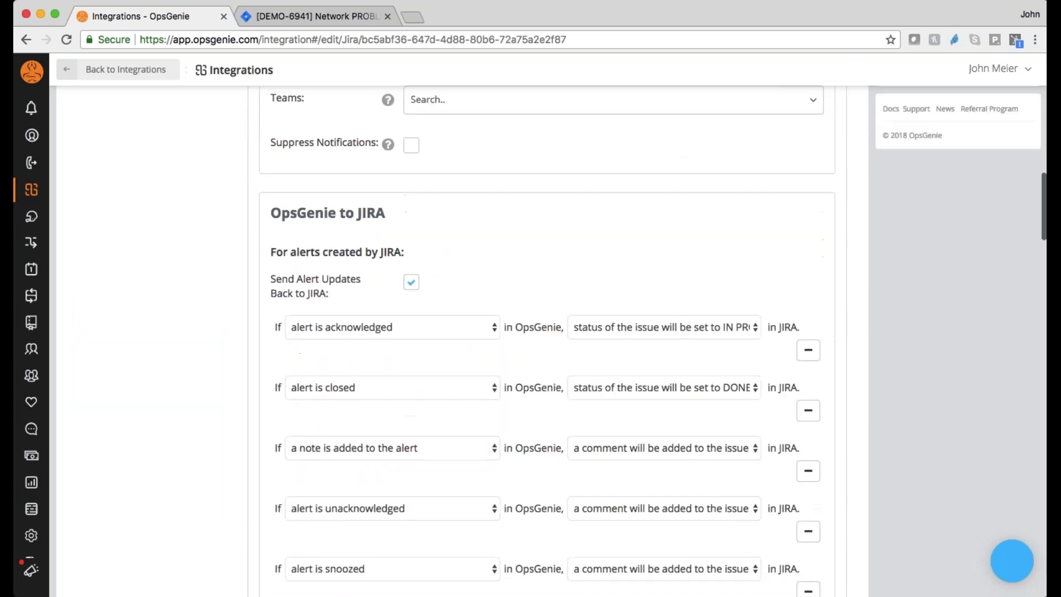
pyautogui.scroll(-15, 548, 340)
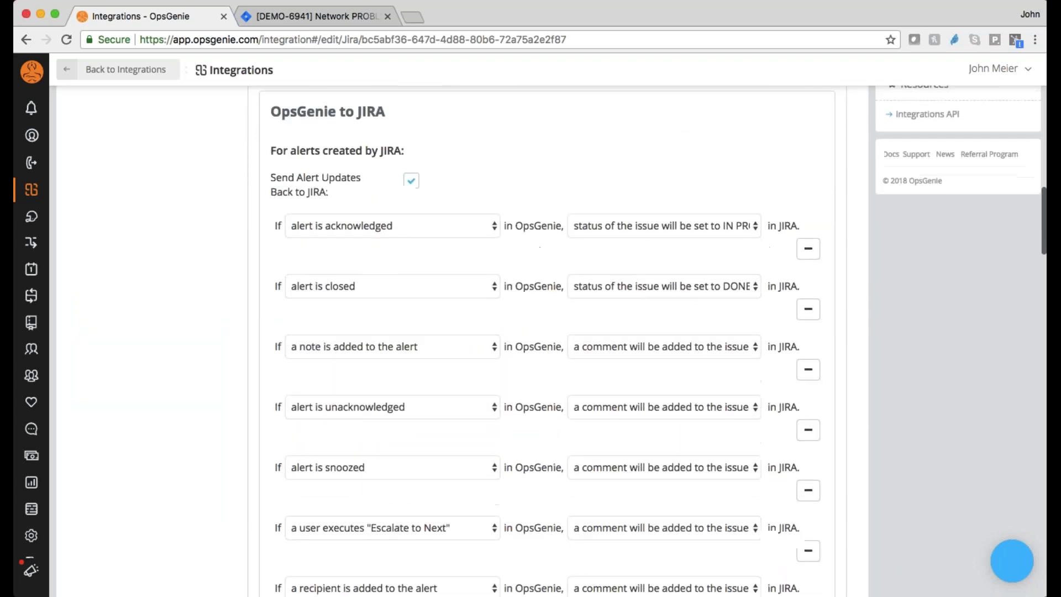
pyautogui.scroll(-5, 648, 234)
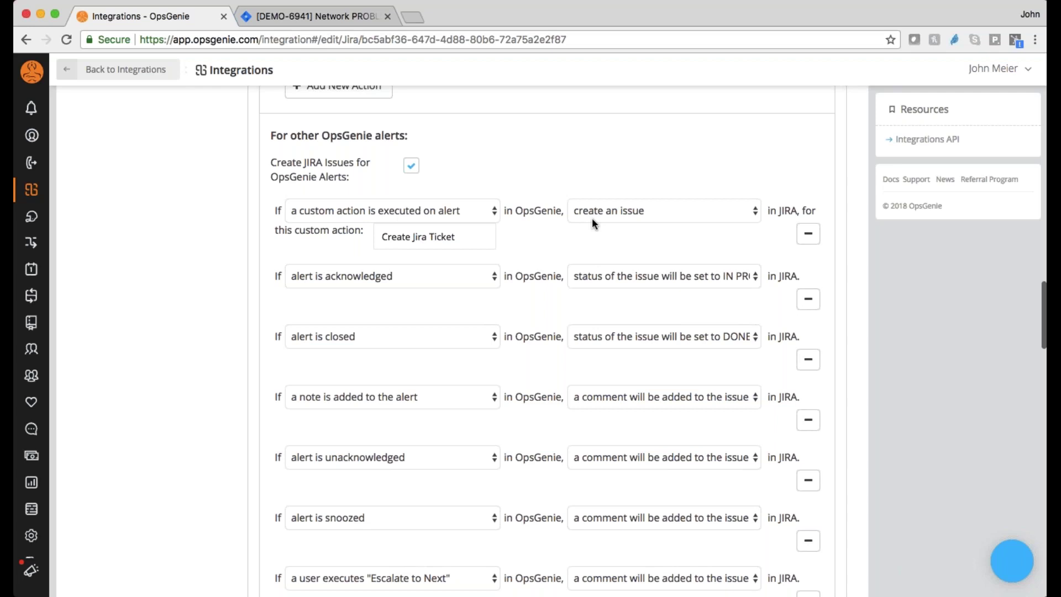
# Step: Change the custom action name in the JIRA issue creation rule for other OpsGenie alerts to "Resolve"
pyautogui.click(455, 236)
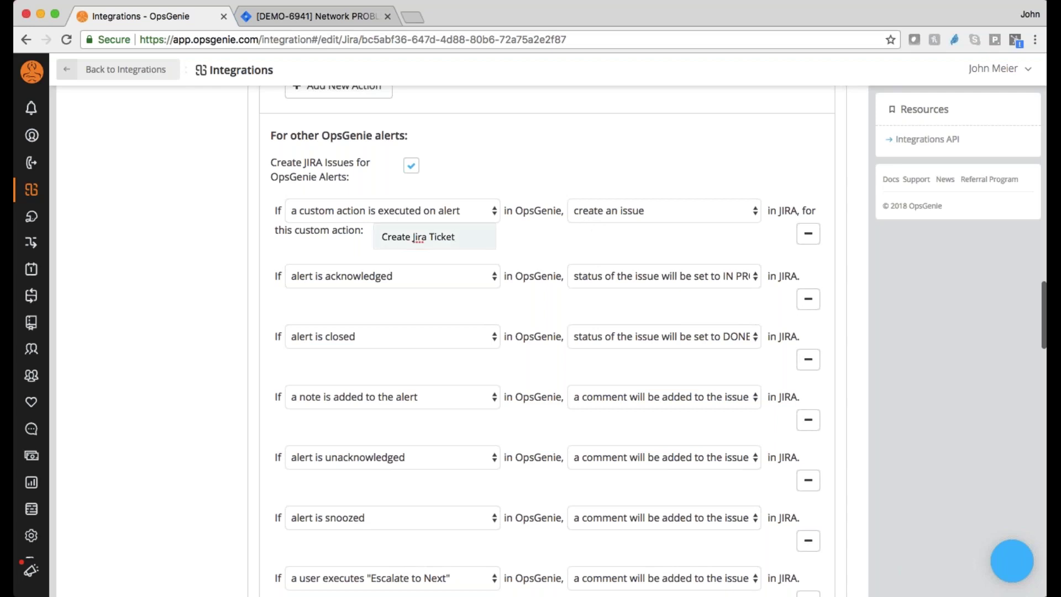
pyautogui.hotkey('shift', 'alt', 'Left')
pyautogui.hotkey('shift', 'alt', 'Left')
pyautogui.hotkey('shift', 'alt', 'Left')
pyautogui.hotkey('ctrl', 'c')
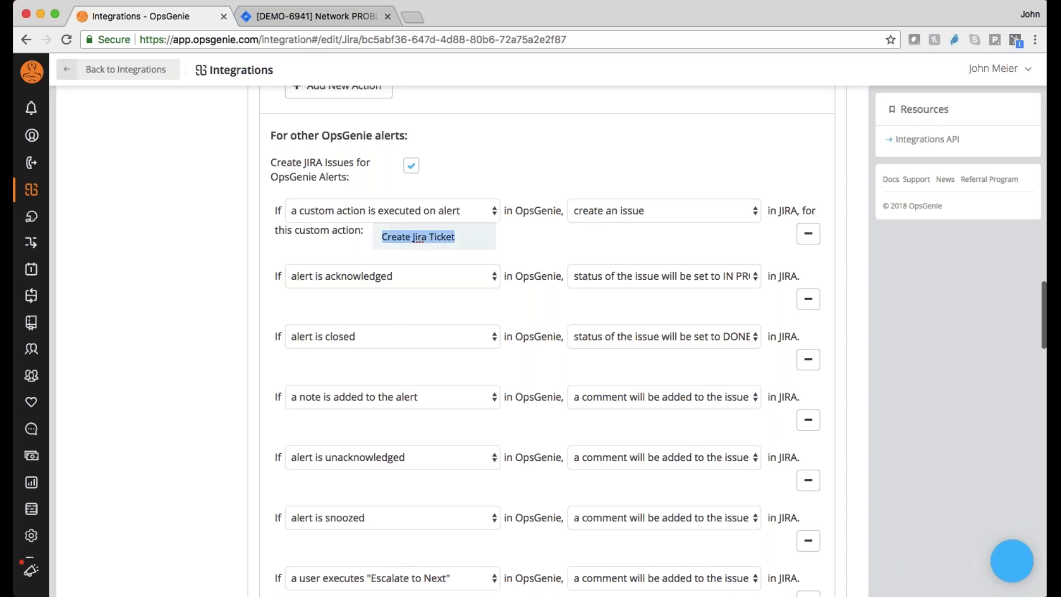
pyautogui.write('Resolve')
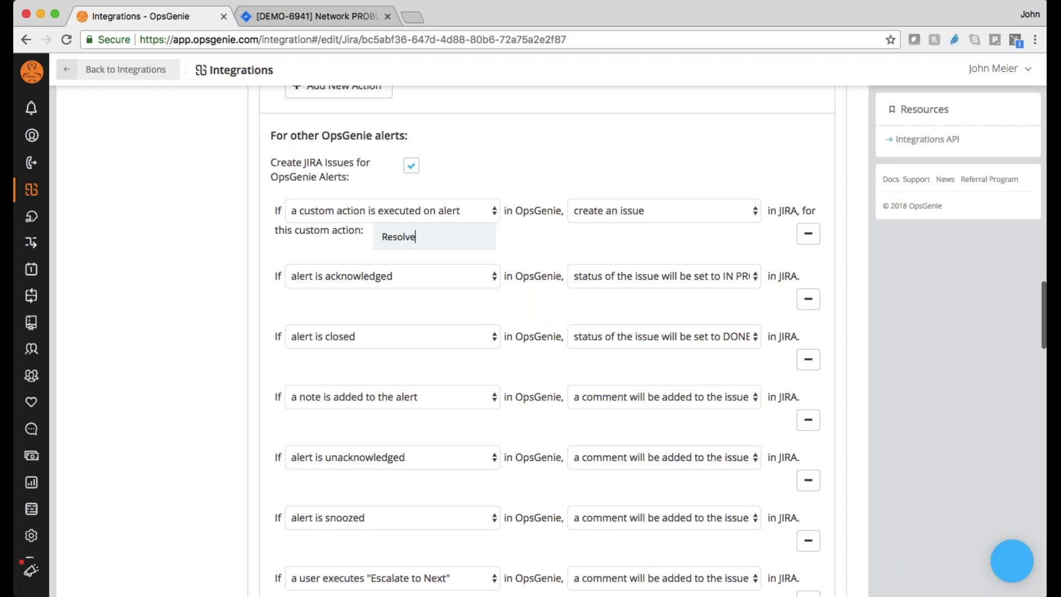
pyautogui.click(664, 210)
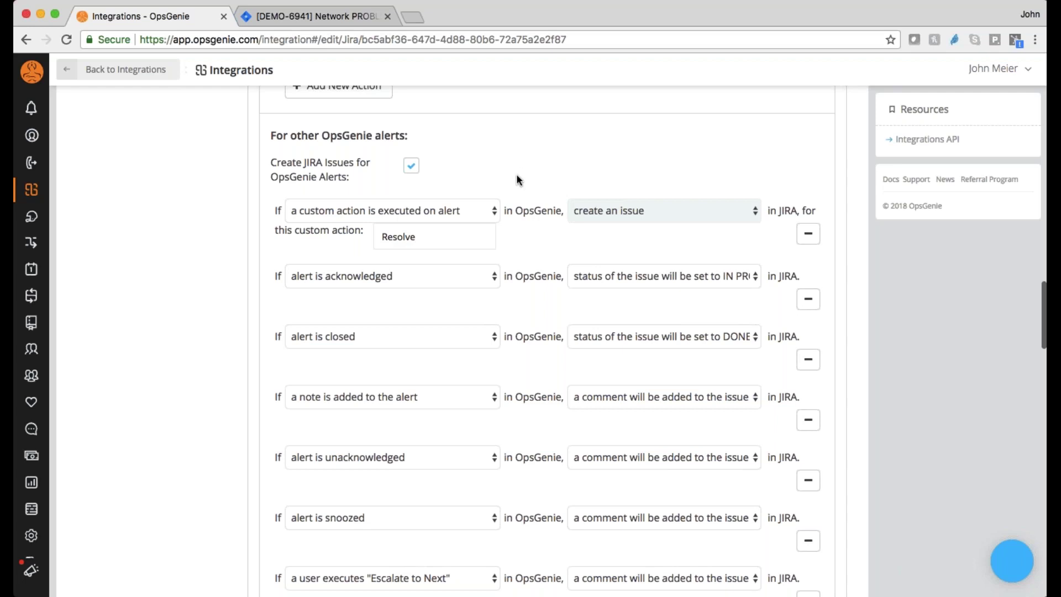
# Step: Restore the custom action name "Create Jira Ticket" in the rule that creates a JIRA issue
pyautogui.click(383, 236)
pyautogui.hotkey('ctrl', 'a')
pyautogui.hotkey('ctrl', 'v')
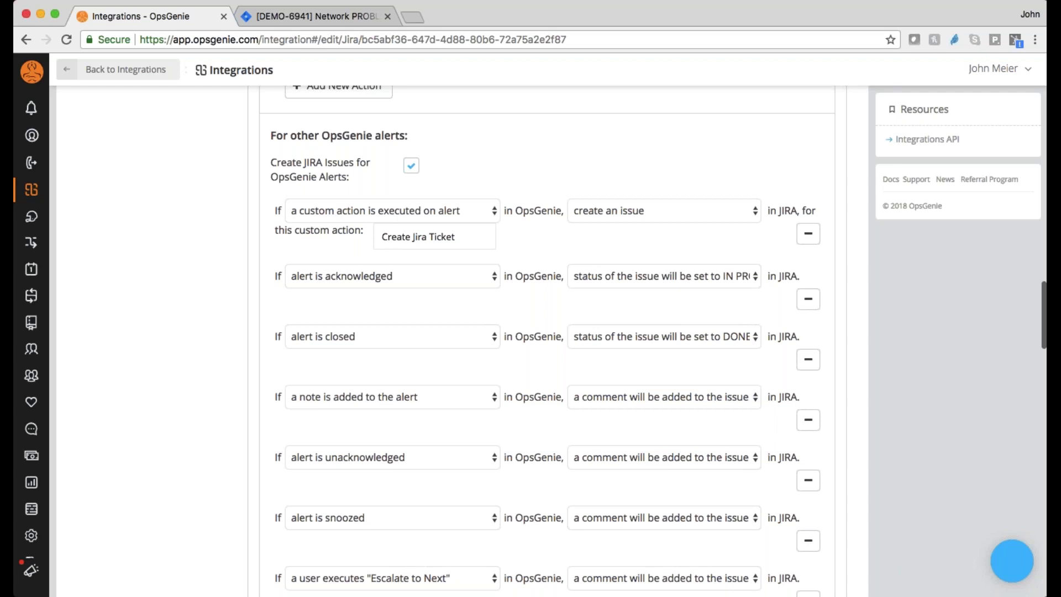
# Step: Show all alerts and open the Network PROBLEM alert for host PA39_Z74_WAN to review its details
pyautogui.click(31, 107)
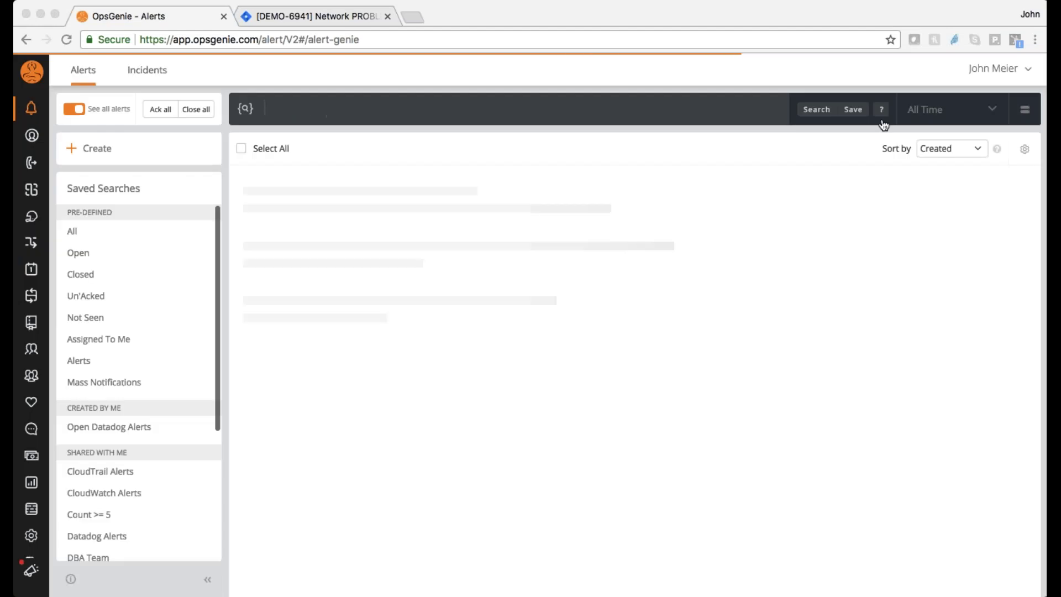
pyautogui.click(171, 239)
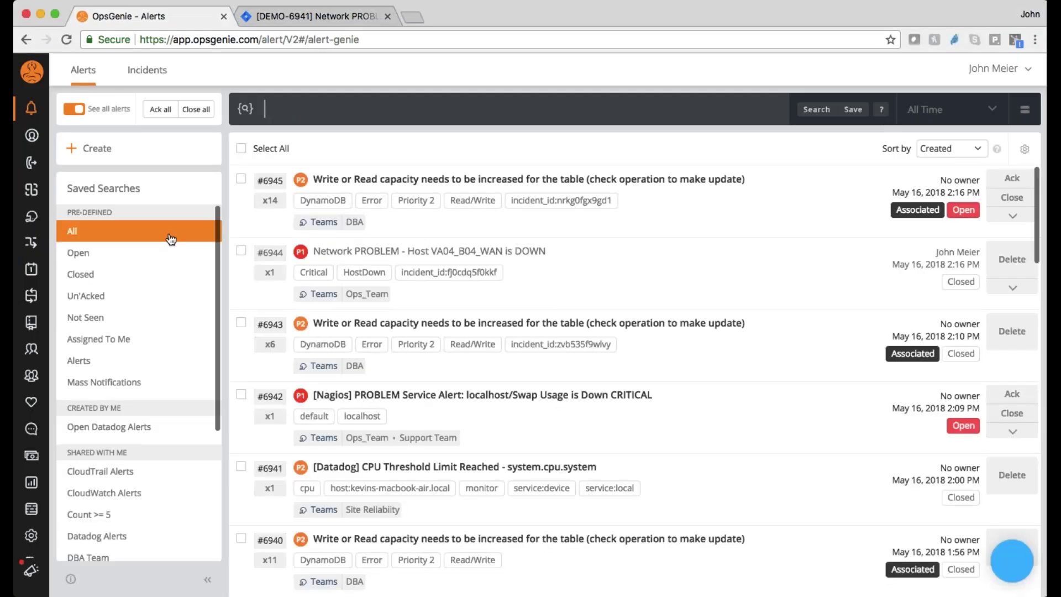
pyautogui.click(171, 238)
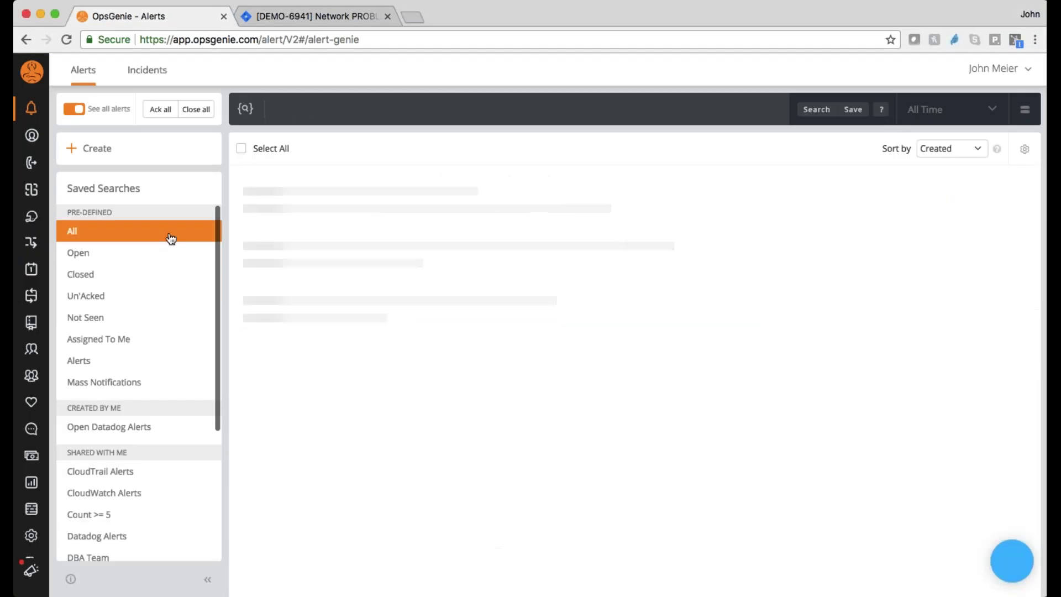
pyautogui.click(171, 238)
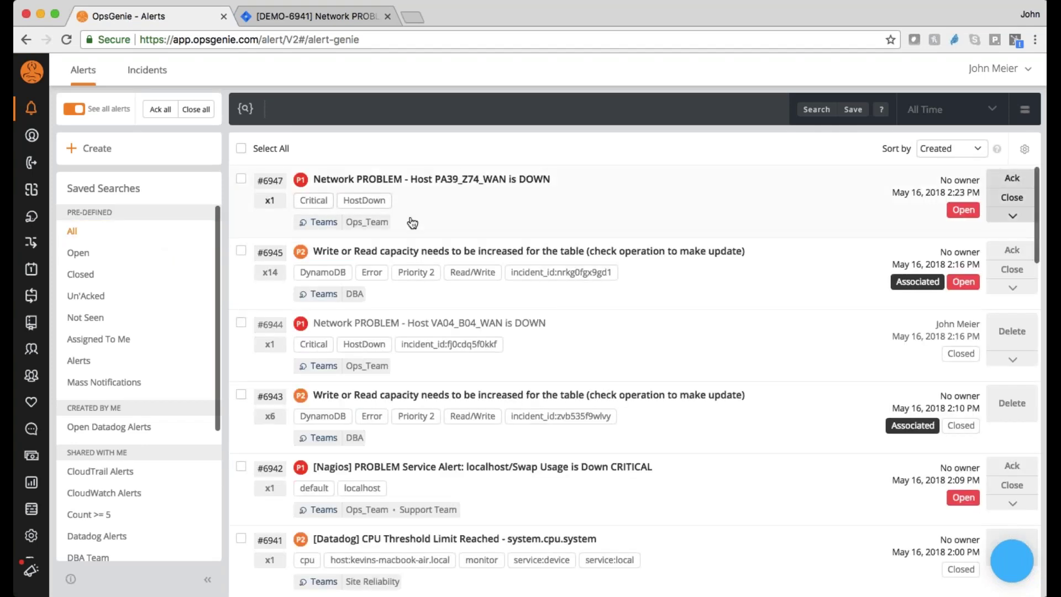
pyautogui.click(408, 220)
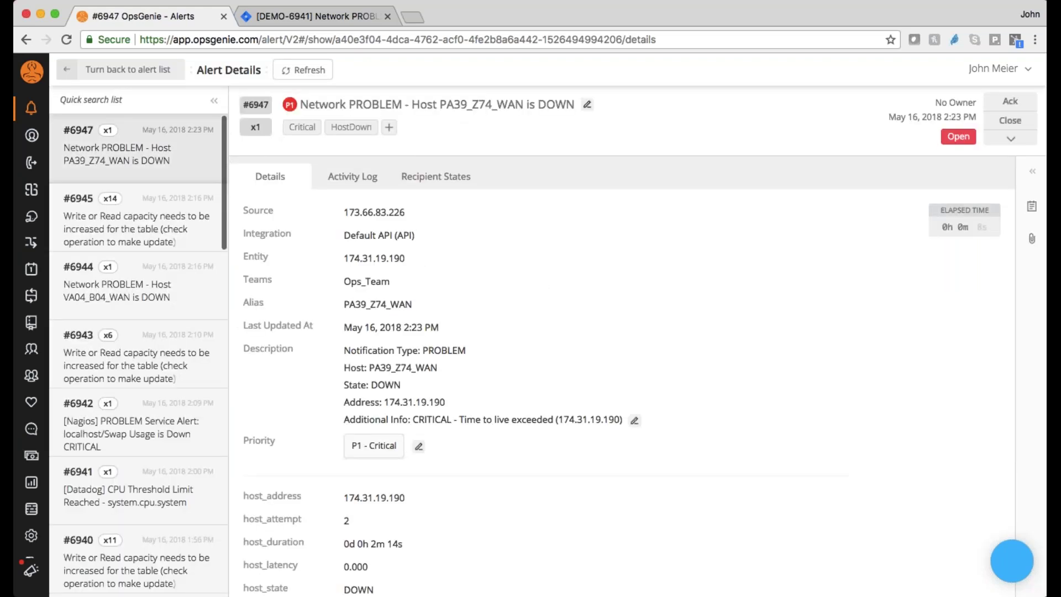
pyautogui.scroll(-2, 451, 308)
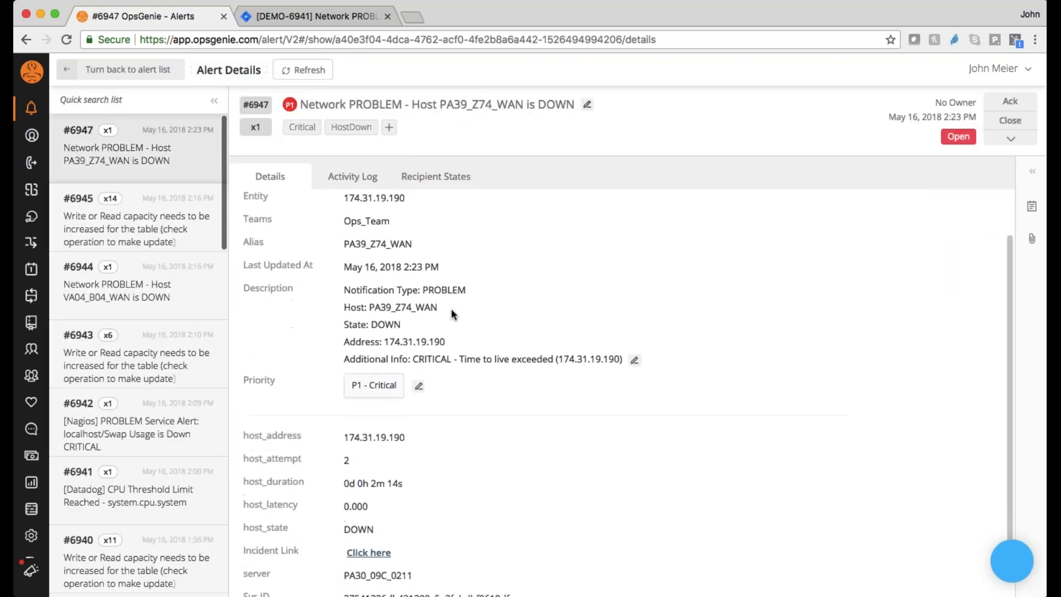
pyautogui.scroll(2, 659, 278)
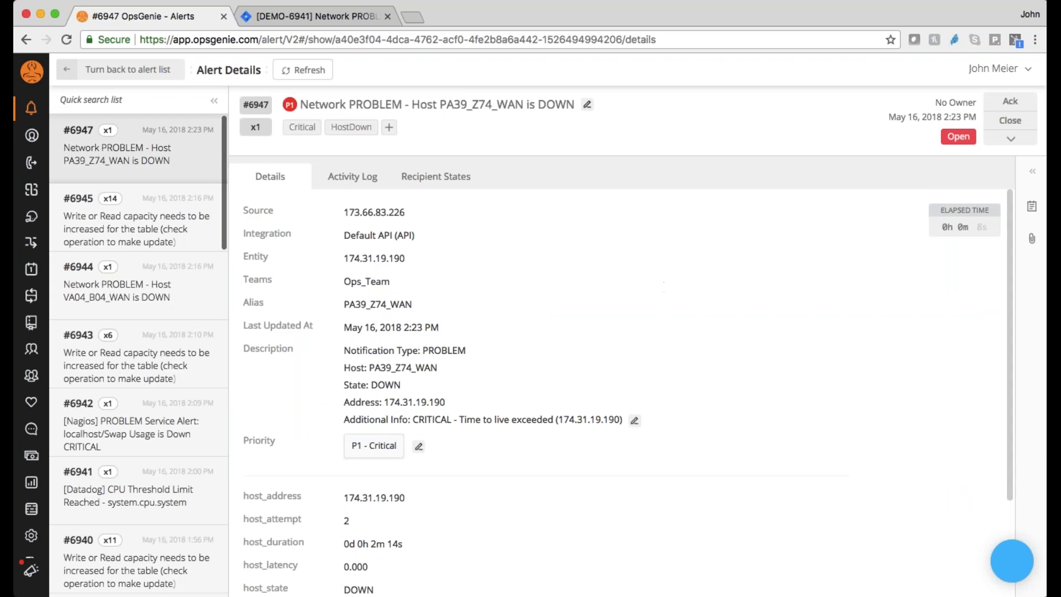
# Step: Run the custom Create Jira Ticket action on the PA39_Z74_WAN alert and open its activity log
pyautogui.click(1011, 138)
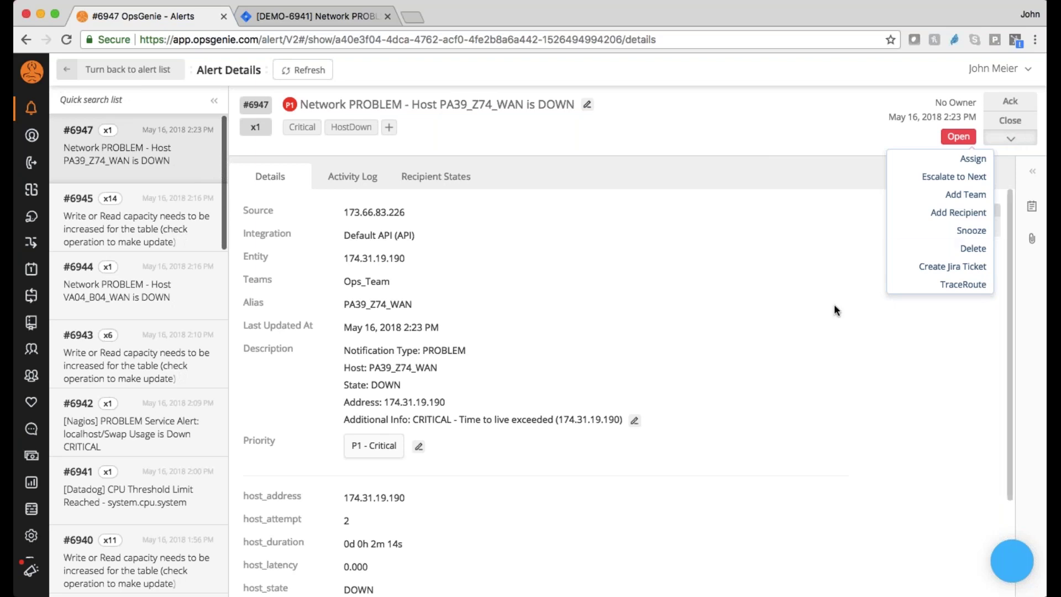
pyautogui.click(811, 301)
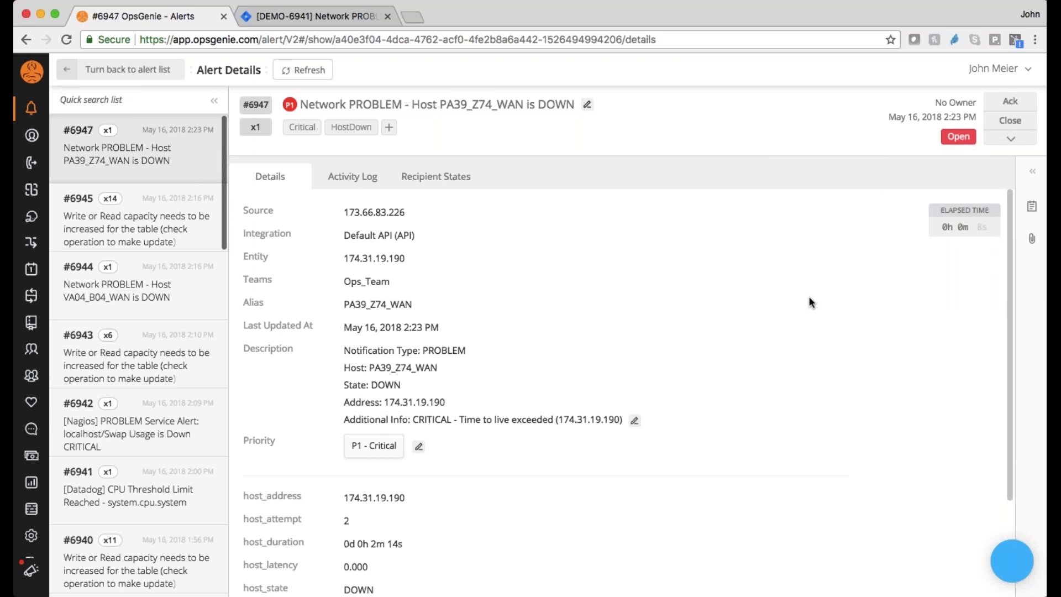
pyautogui.click(1010, 138)
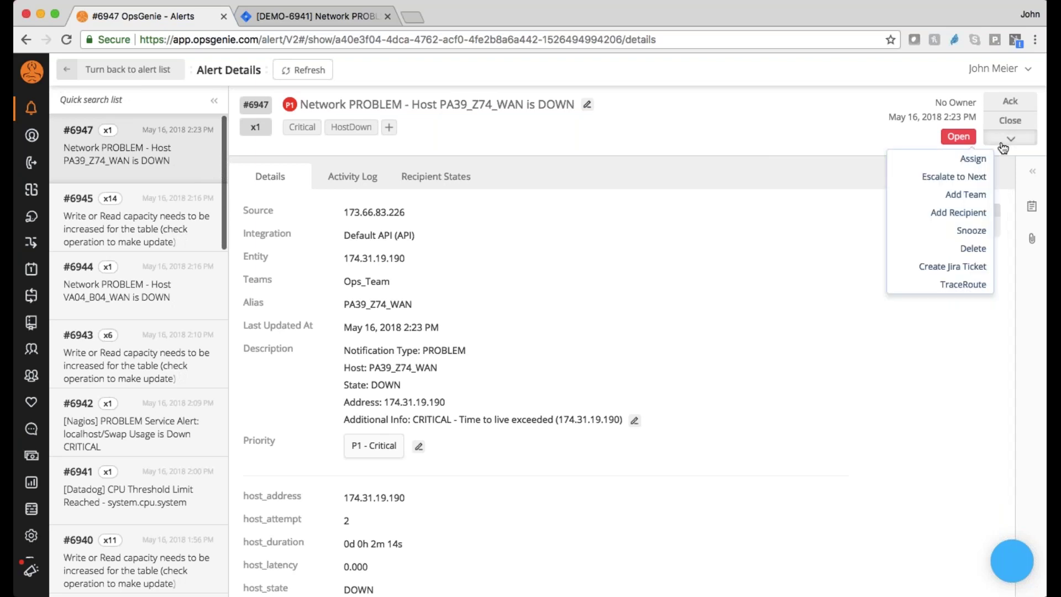
pyautogui.click(976, 268)
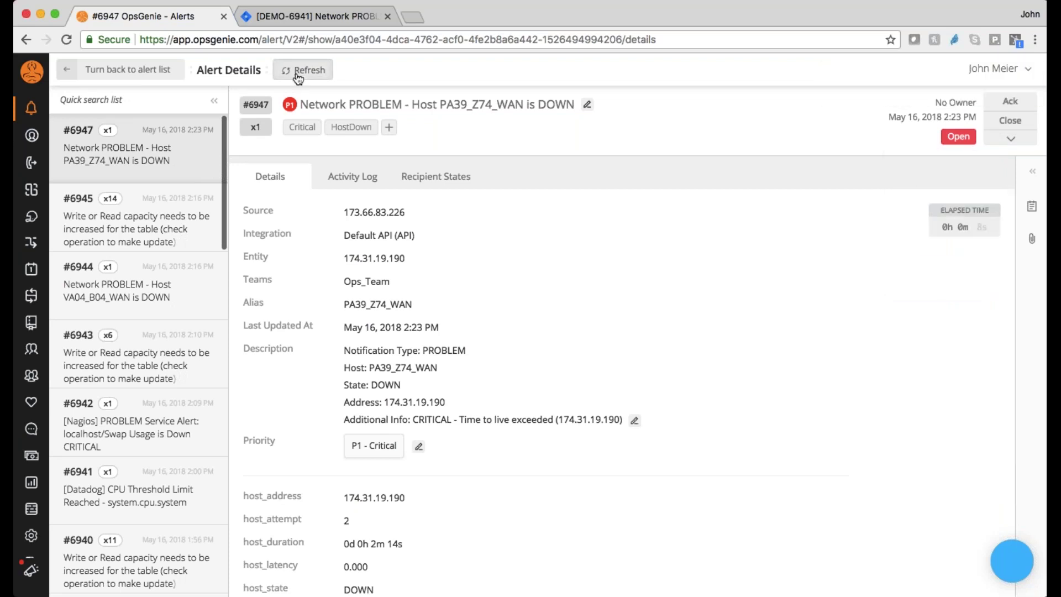
pyautogui.click(352, 176)
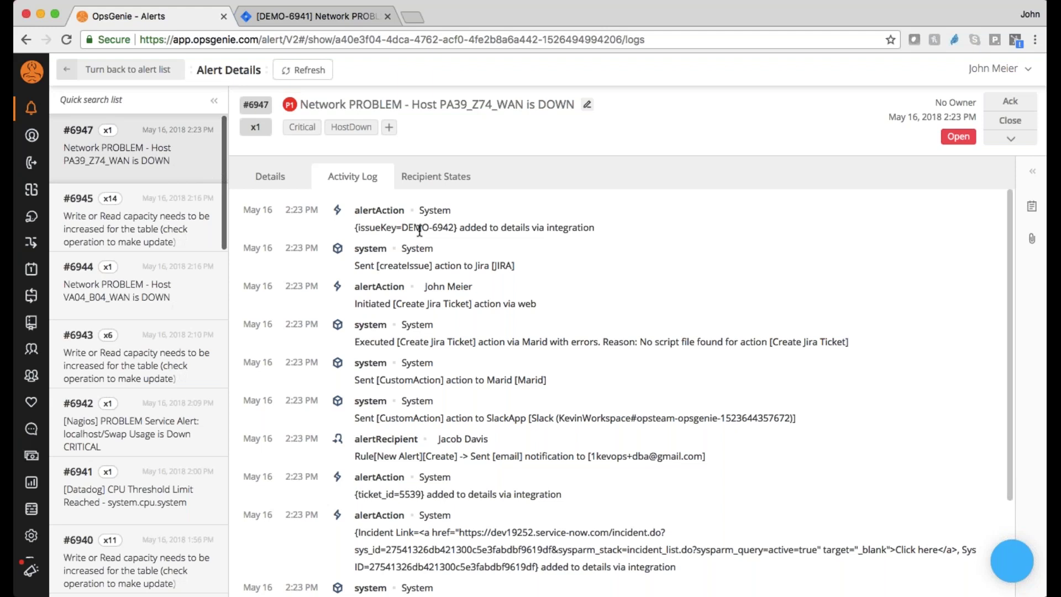
# Step: Copy the issueKey value from the alert's details and open that issue in JIRA by its browse address
pyautogui.click(296, 185)
pyautogui.scroll(-3, 290, 493)
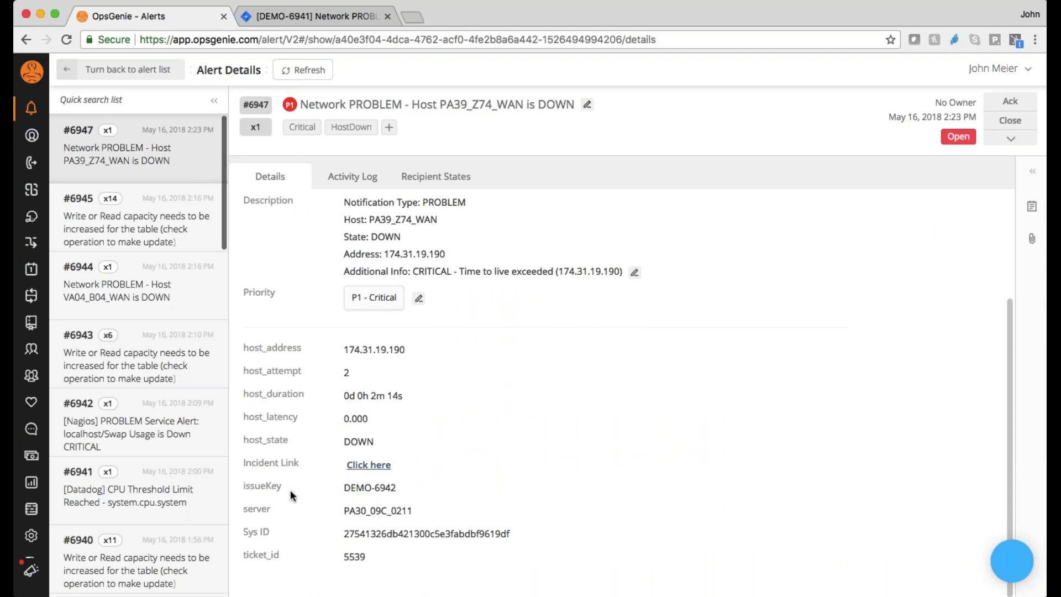
pyautogui.moveTo(340, 486); pyautogui.dragTo(395, 487)
pyautogui.hotkey('ctrl', 'c')
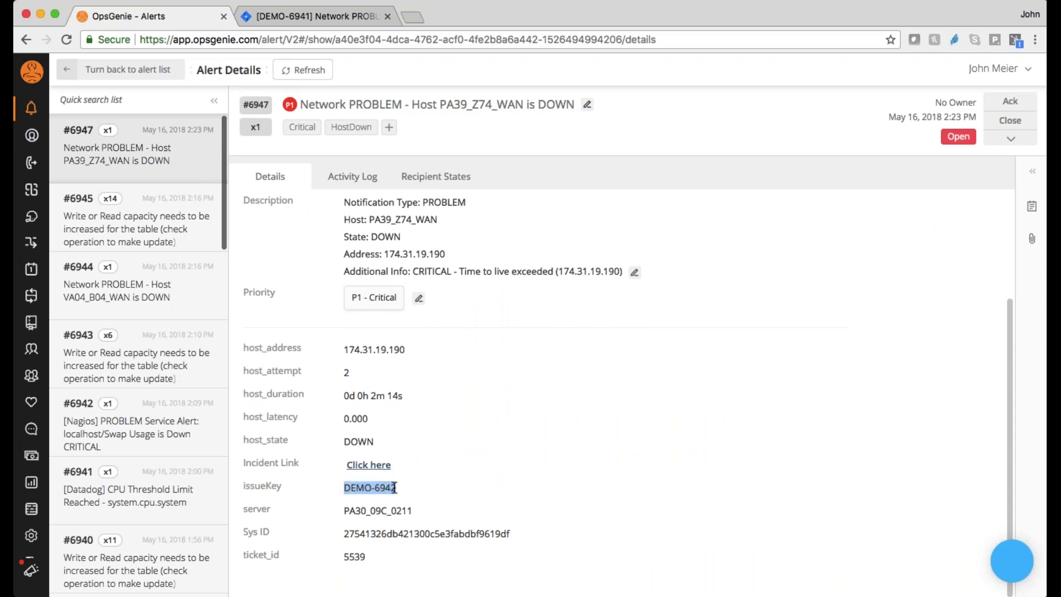
pyautogui.click(322, 23)
pyautogui.moveTo(379, 40); pyautogui.dragTo(313, 40)
pyautogui.hotkey('ctrl', 'v')
pyautogui.press('Return')
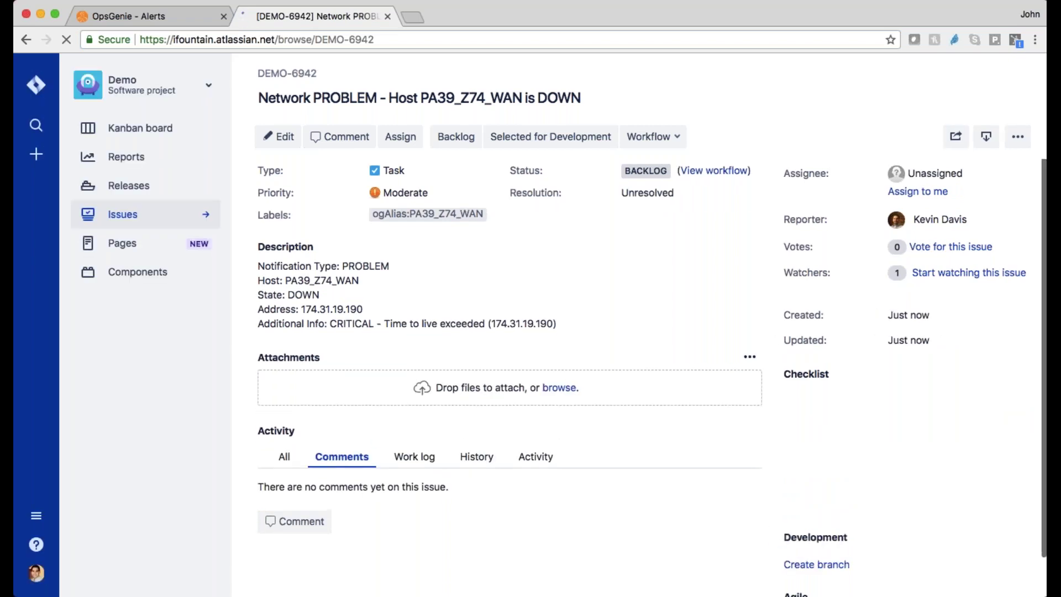
# Step: Switch back to the OpsGenie alert, run the custom TraceRoute action on it, and show the alert's notes
pyautogui.click(192, 18)
pyautogui.scroll(3, 622, 381)
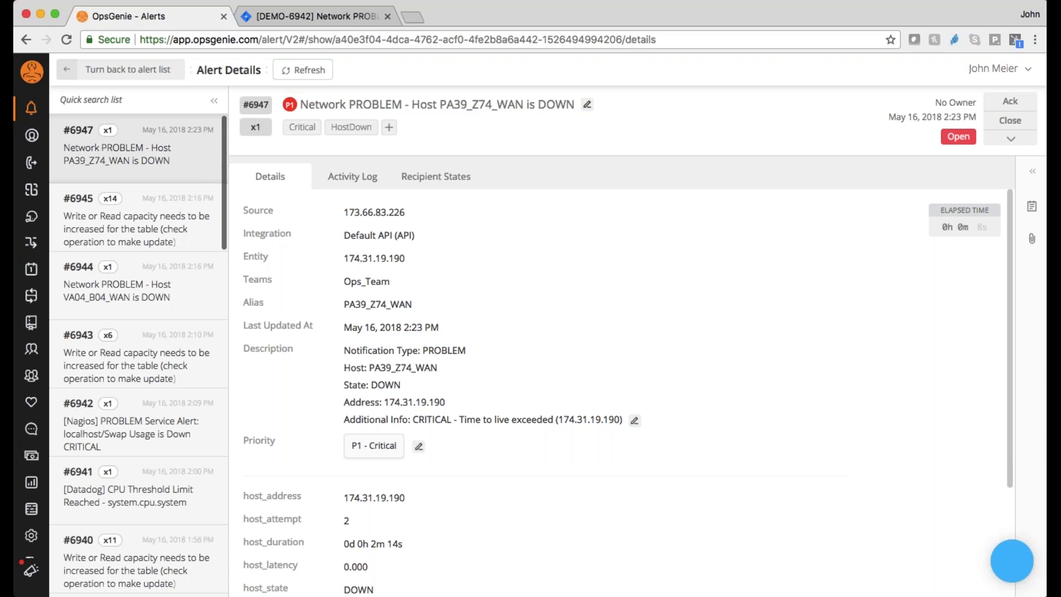
pyautogui.click(1002, 143)
pyautogui.click(984, 285)
pyautogui.click(1030, 207)
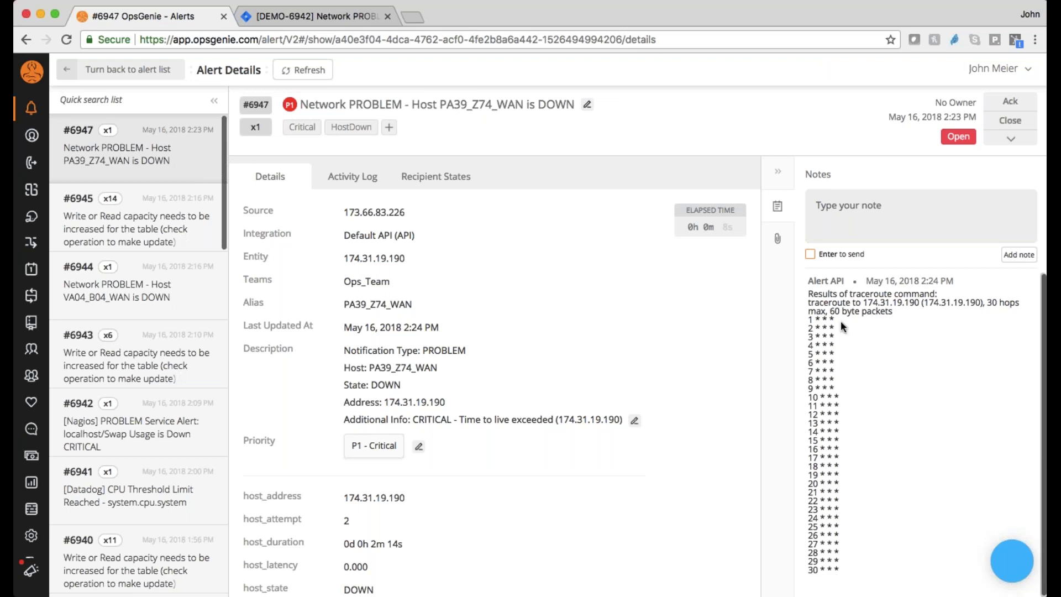
# Step: Switch to the JIRA issue, reload it, and review the traceroute comment added from OpsGenie
pyautogui.click(317, 16)
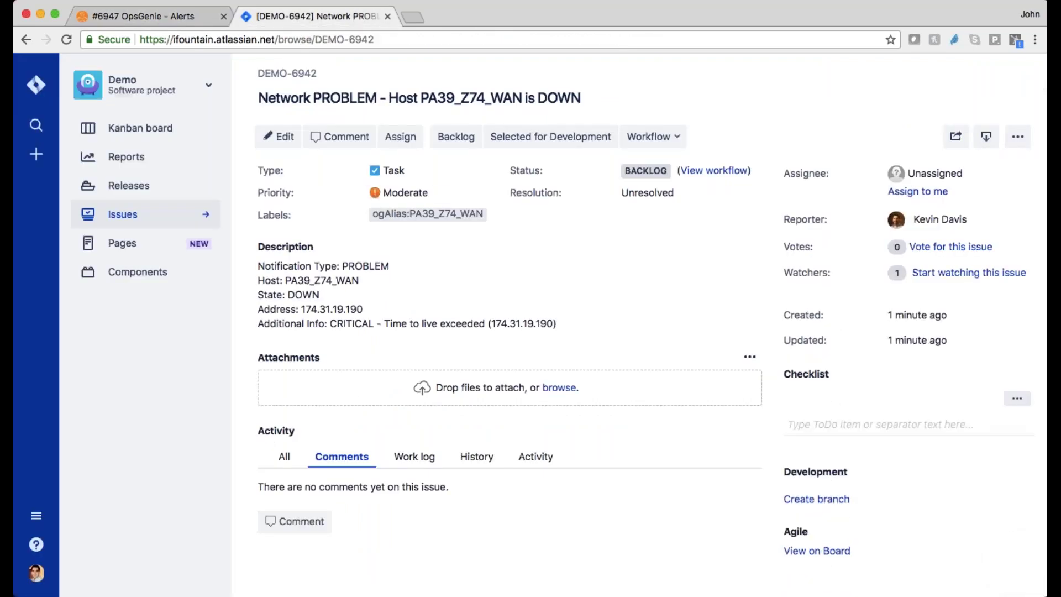
pyautogui.click(66, 39)
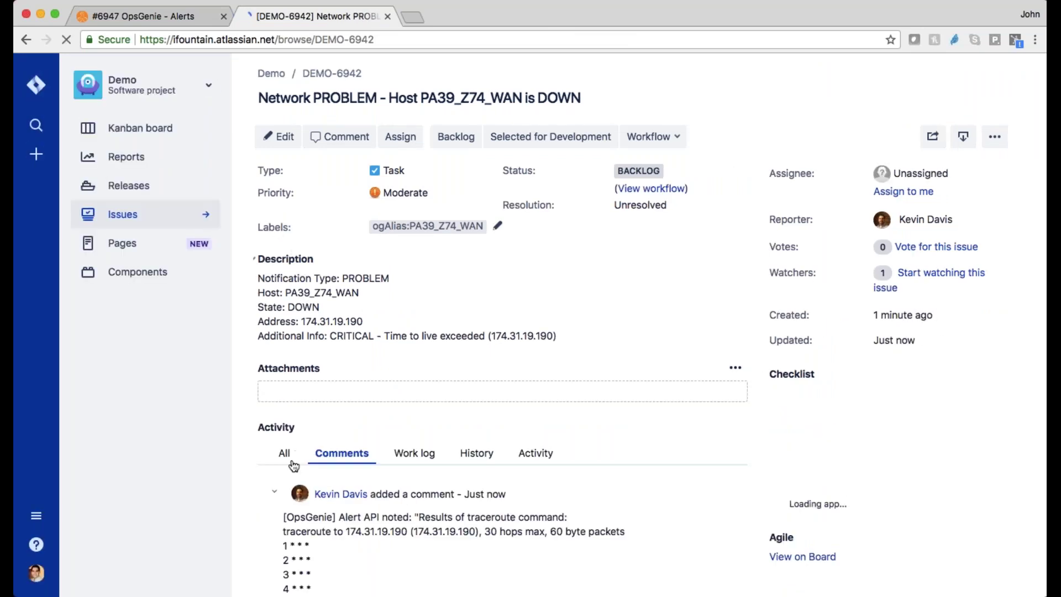
pyautogui.scroll(-5, 354, 525)
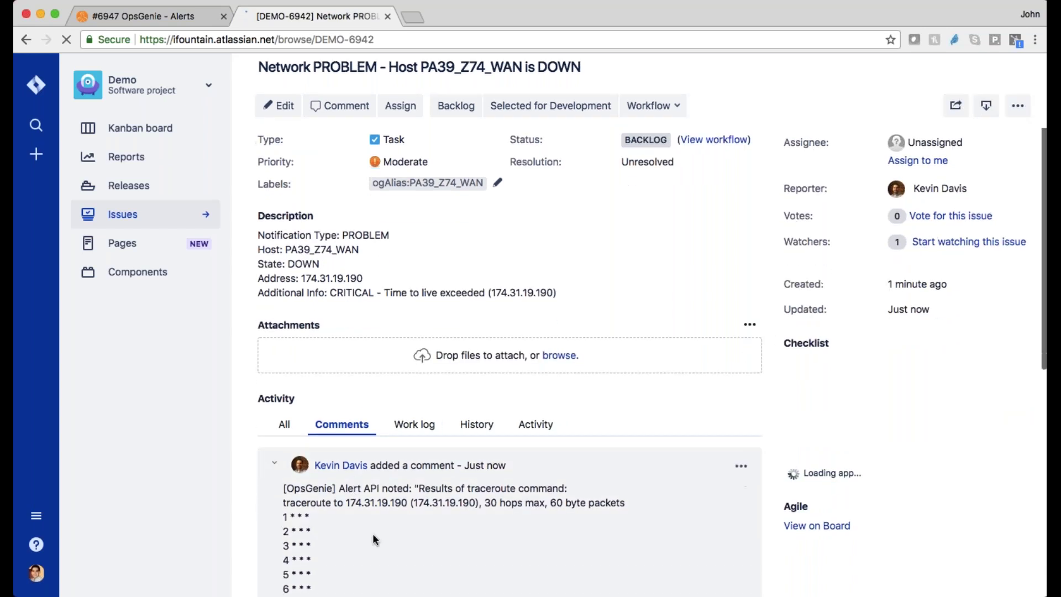
pyautogui.scroll(-4, 368, 431)
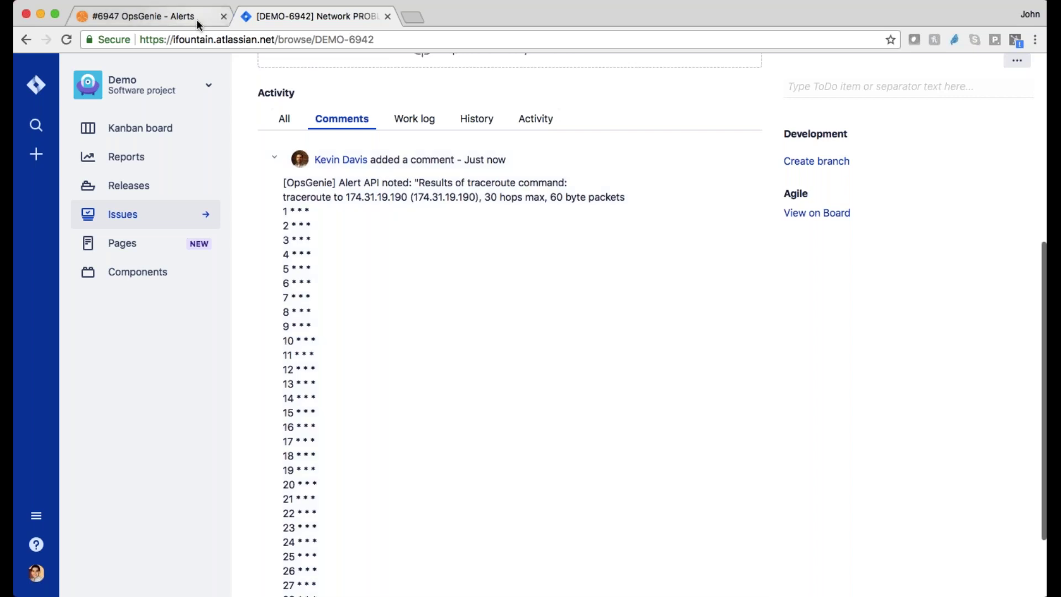
# Step: Return to the OpsGenie alert list and open the Integrations page in a new browser tab
pyautogui.click(196, 20)
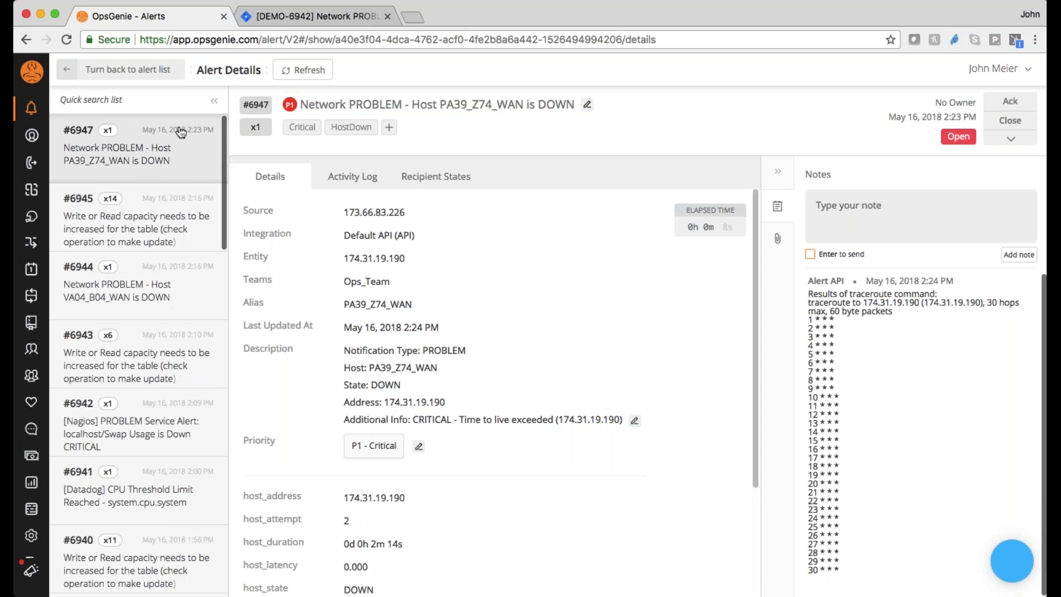
pyautogui.click(137, 69)
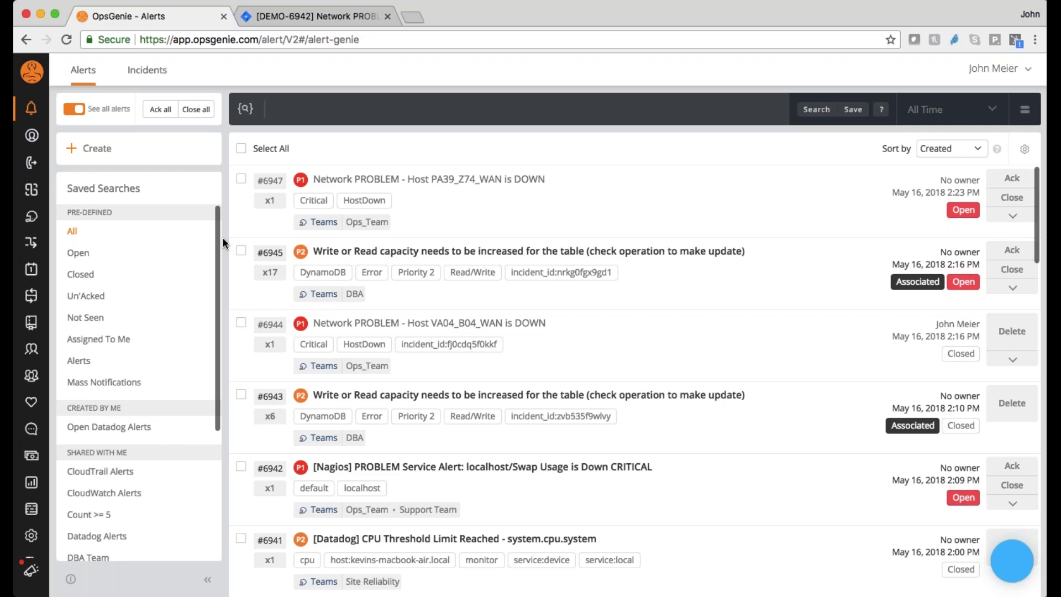
pyautogui.moveTo(42, 200)
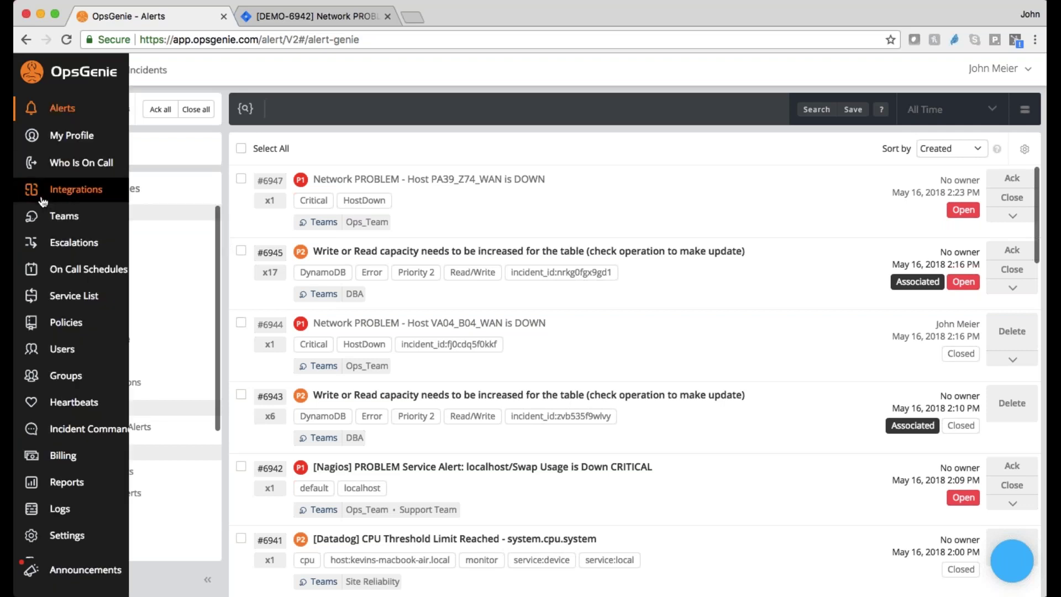
pyautogui.keyDown('super'); pyautogui.click(74, 193); pyautogui.keyUp('super')
pyautogui.click(298, 16)
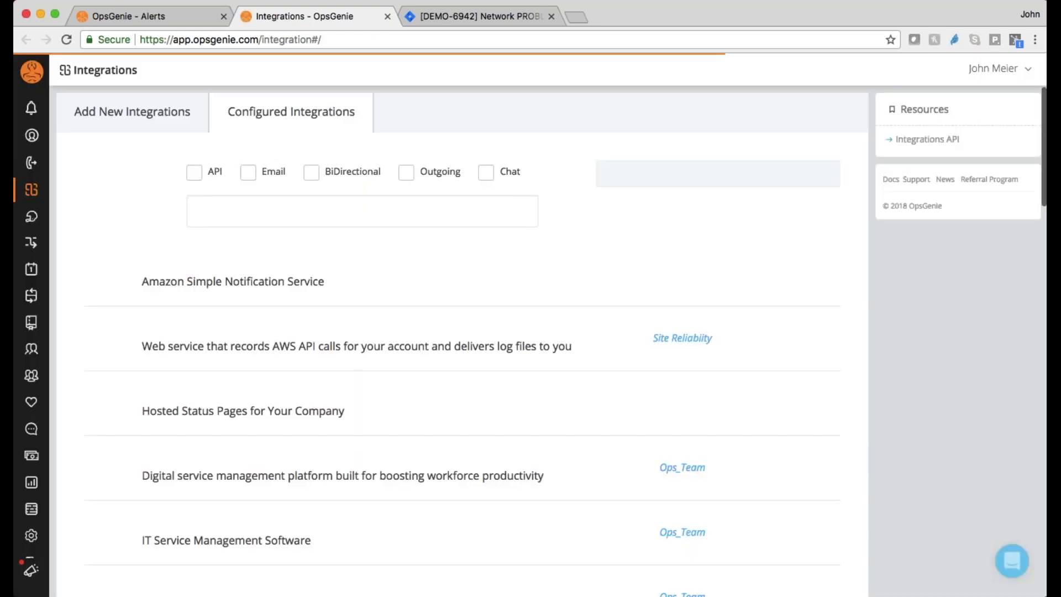
# Step: Search the configured integrations for "jira" and open the JIRA integration
pyautogui.click(633, 172)
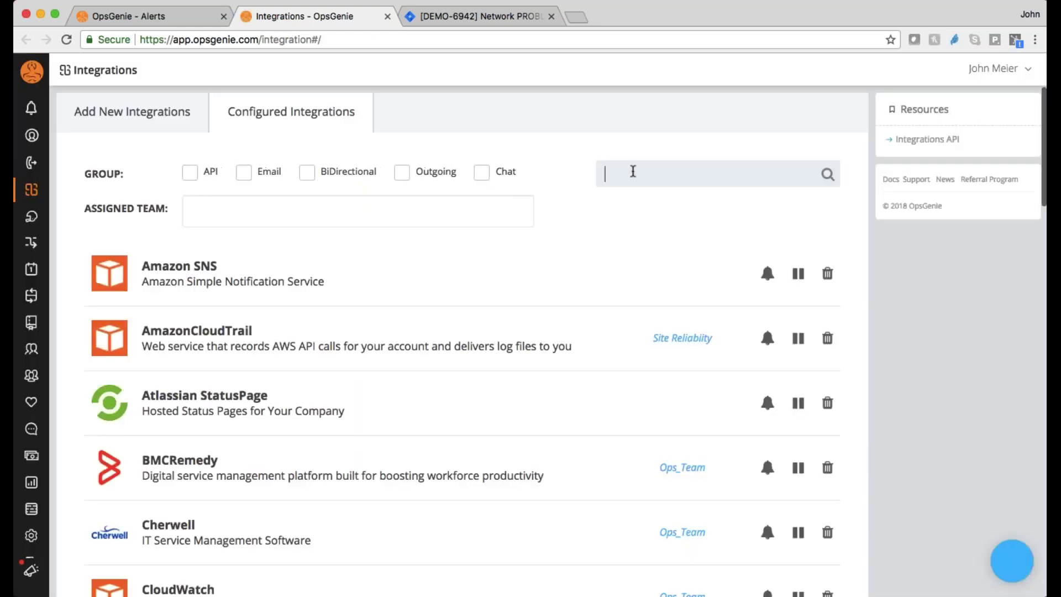
pyautogui.write('jira')
pyautogui.click(154, 268)
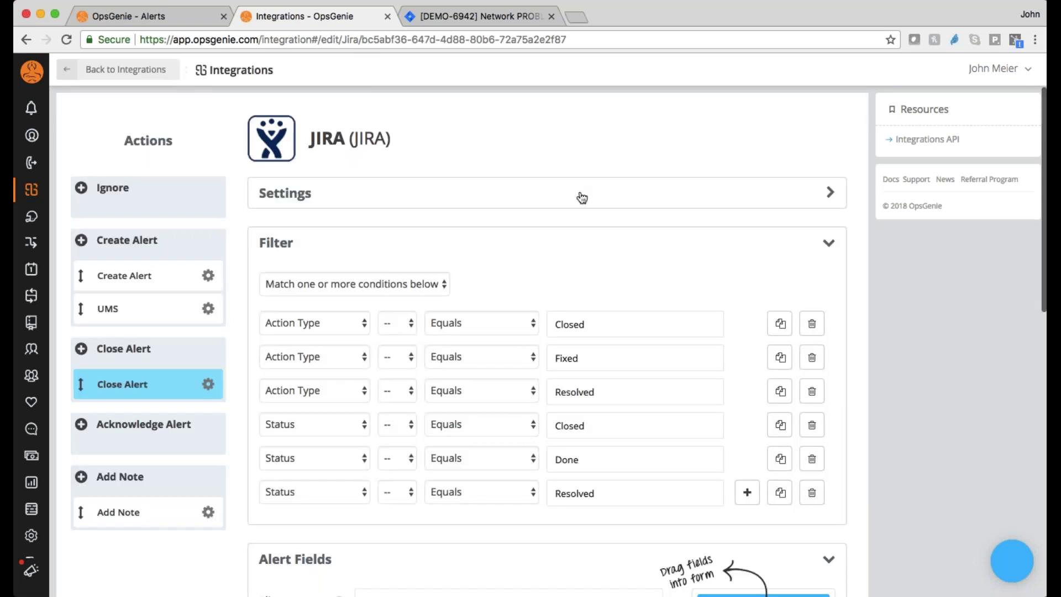
# Step: Expand the JIRA integration's settings and review the webhook instructions and the sections for both sync directions
pyautogui.click(582, 197)
pyautogui.scroll(-10, 582, 197)
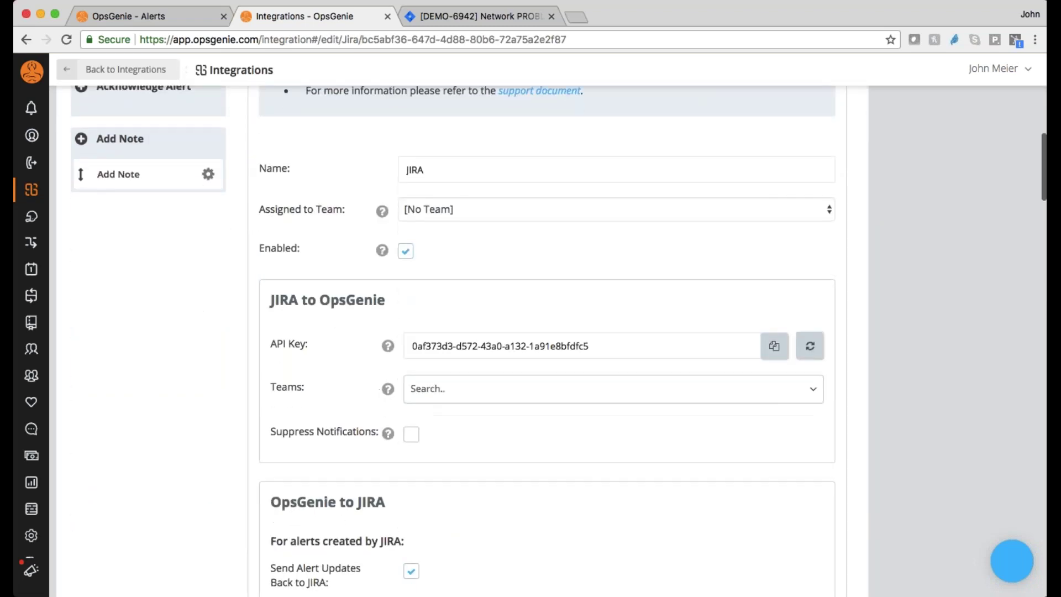
pyautogui.scroll(7, 571, 230)
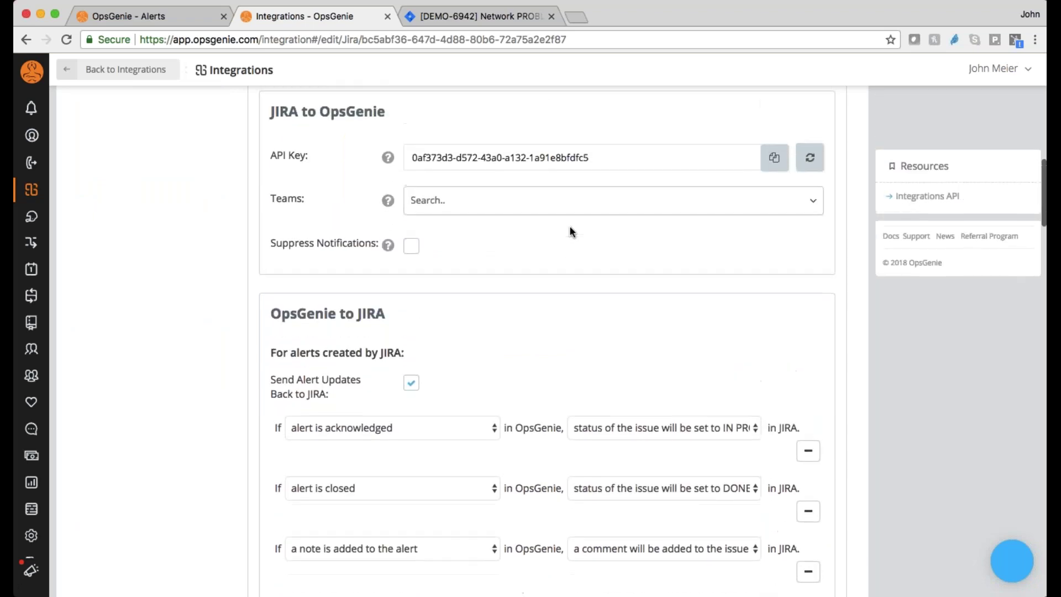
pyautogui.scroll(2, 570, 228)
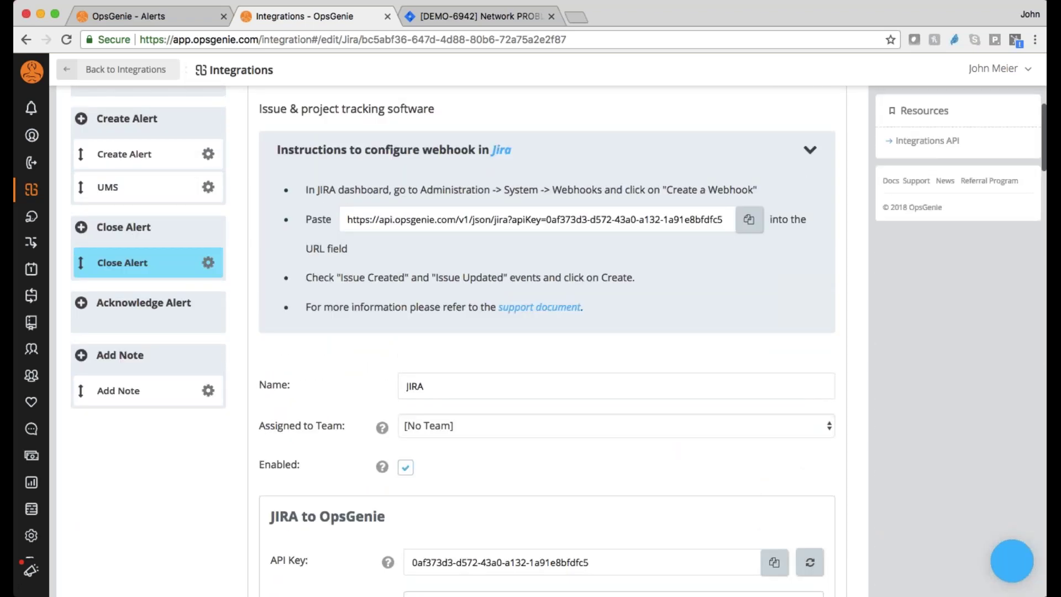
# Step: Review the OpsGenie to JIRA rules for alerts created by JIRA, focusing on the acknowledged-alert rule and its issue status mapping
pyautogui.scroll(-5, 570, 227)
pyautogui.scroll(-5, 547, 331)
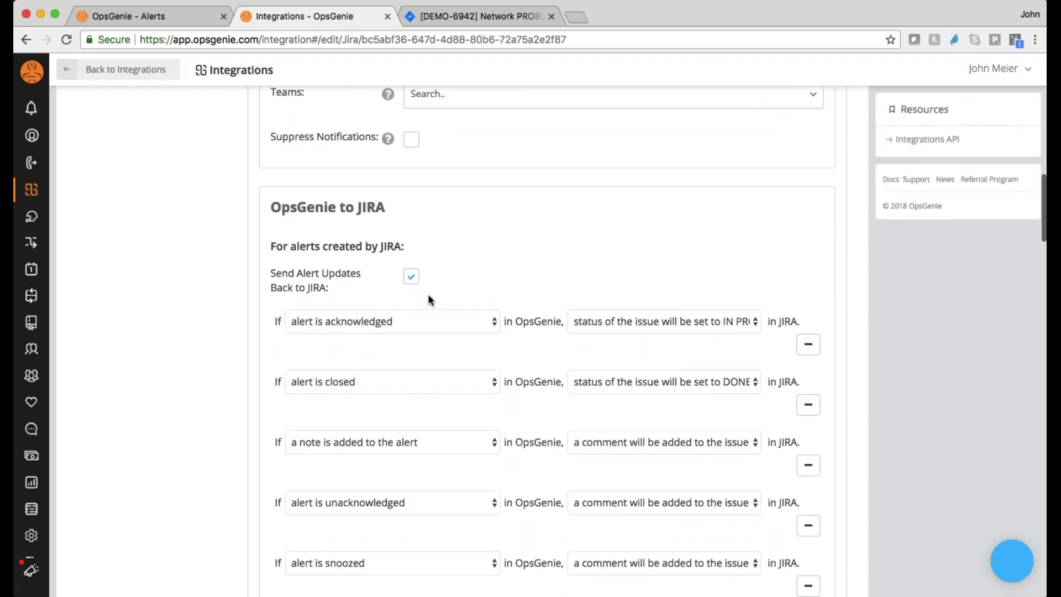
pyautogui.scroll(-2, 430, 299)
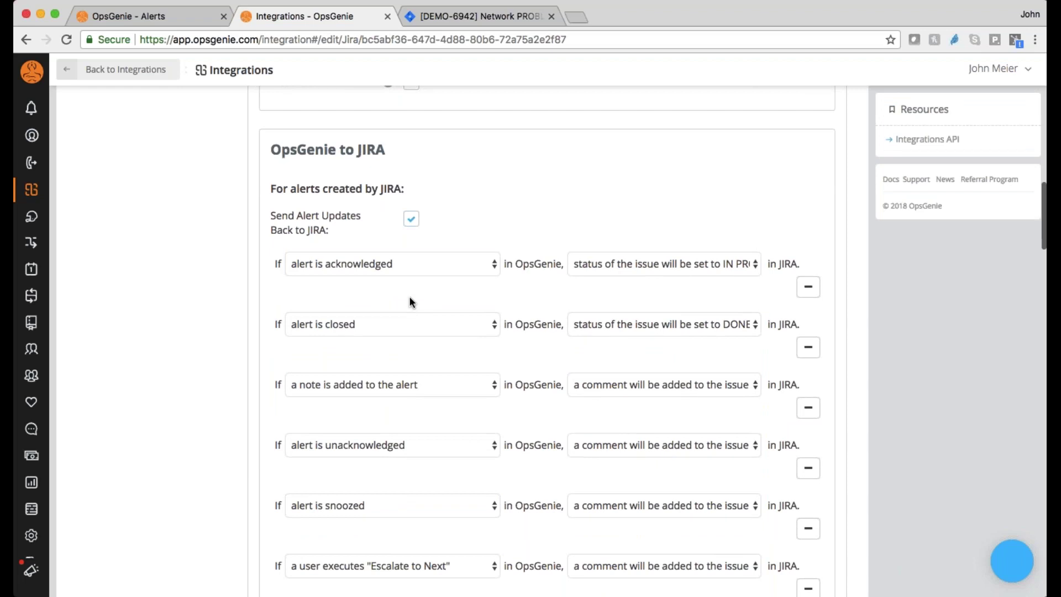
pyautogui.click(471, 271)
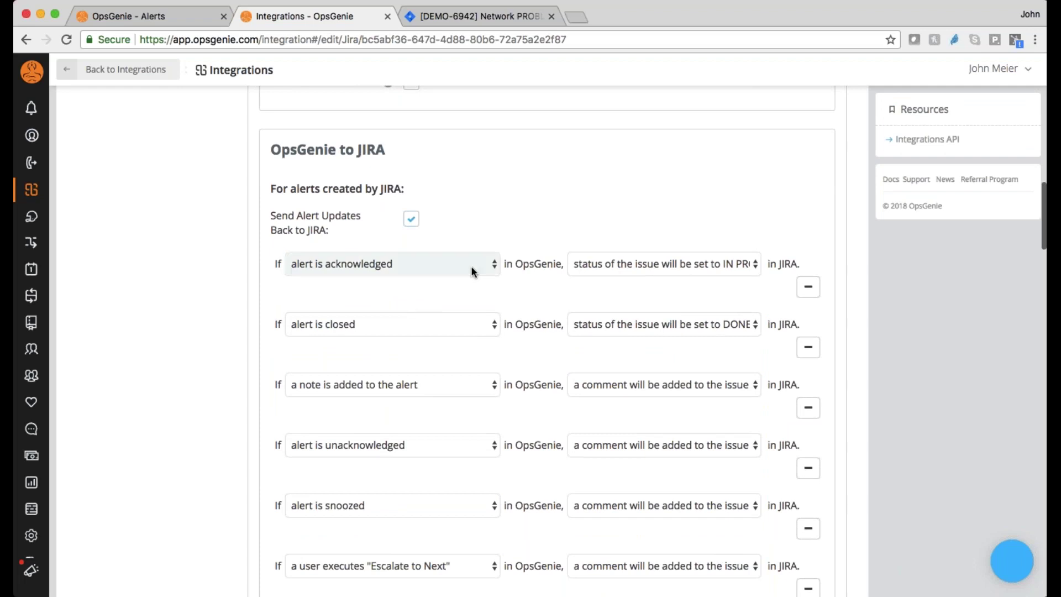
pyautogui.click(633, 264)
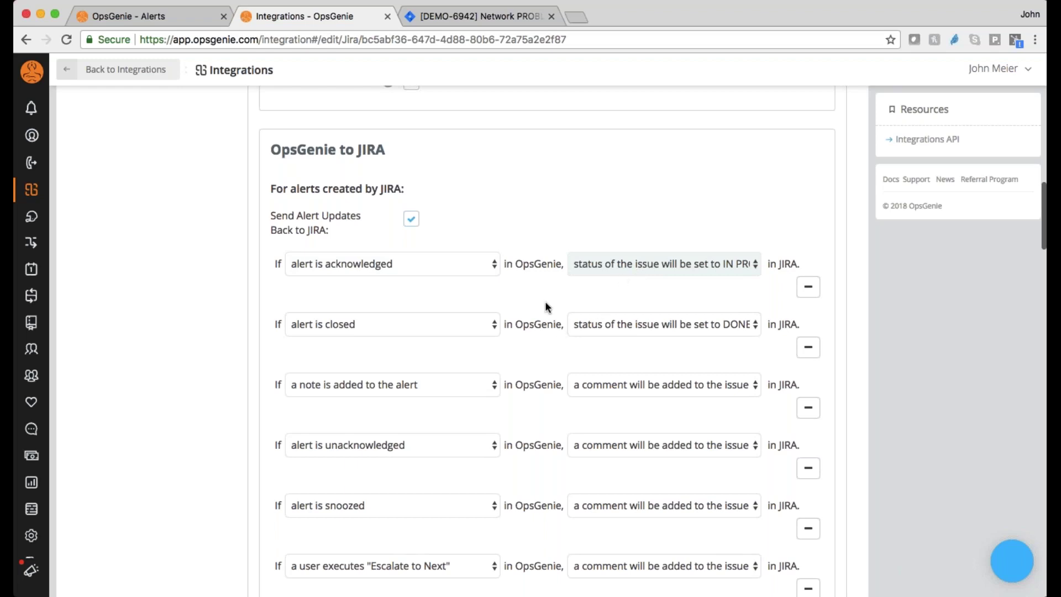
# Step: Review the rules for other OpsGenie alerts, including the Create Jira Ticket custom action, and the Marid and JIRA connection settings
pyautogui.scroll(-10, 546, 306)
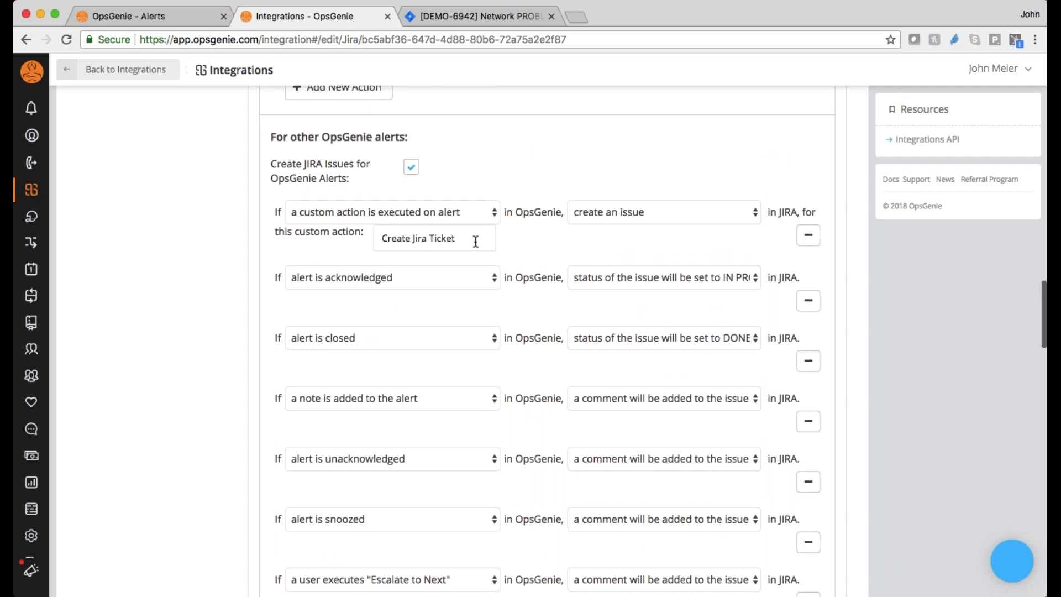
pyautogui.scroll(-10, 476, 242)
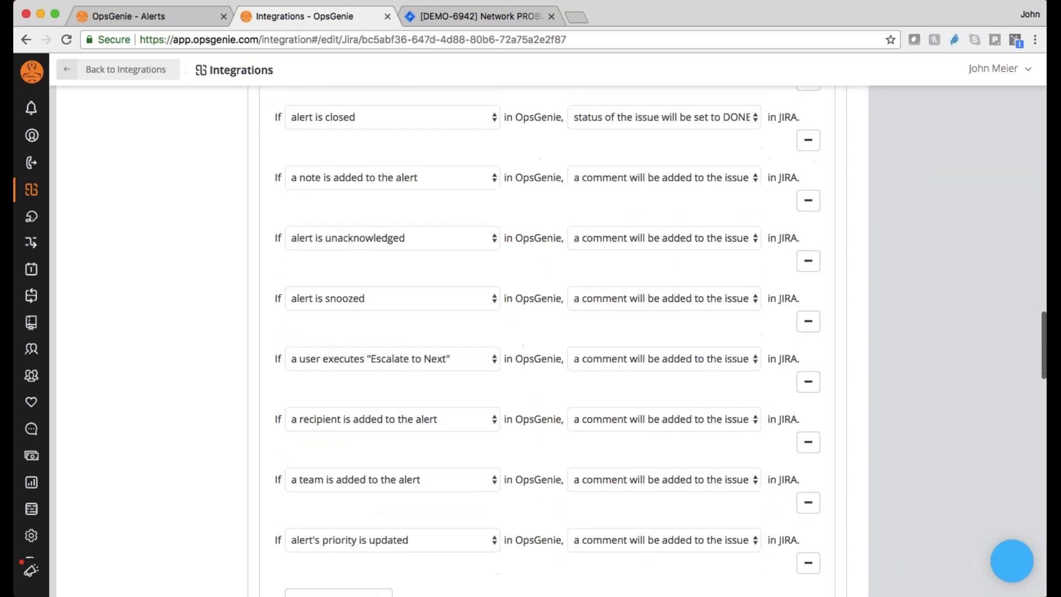
pyautogui.scroll(-5, 547, 340)
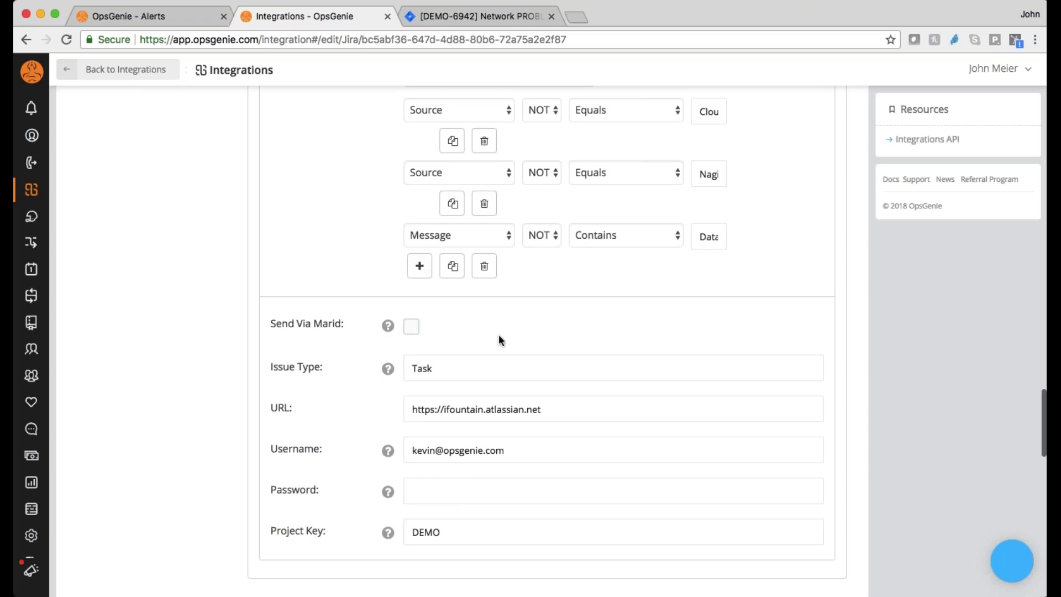
pyautogui.scroll(-1, 499, 337)
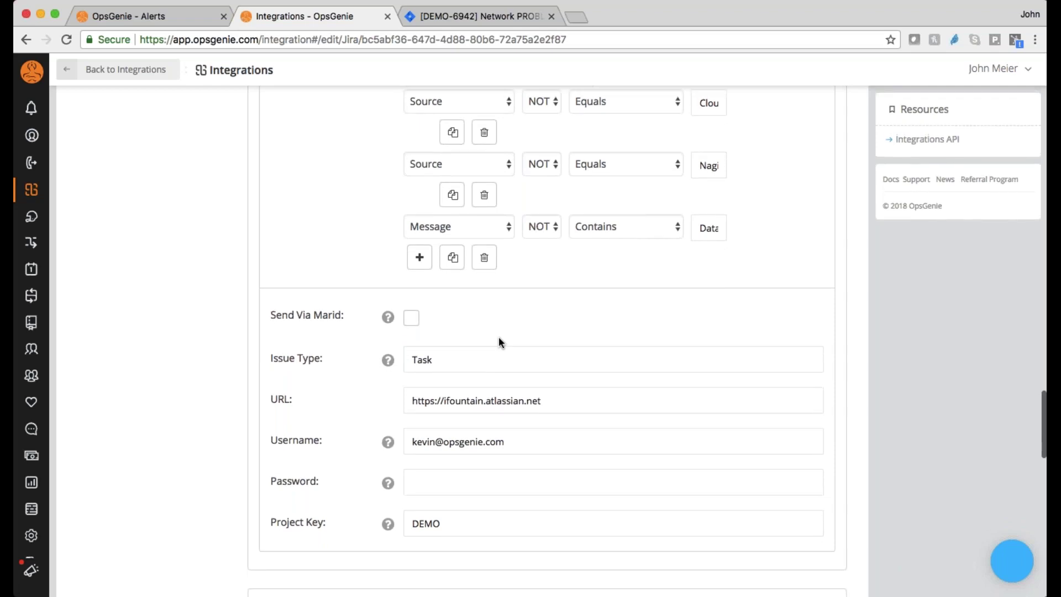
# Step: Close the JIRA integration, reopen Integrations in a new browser tab, and open the Marid integration by searching for "marid"
pyautogui.click(388, 17)
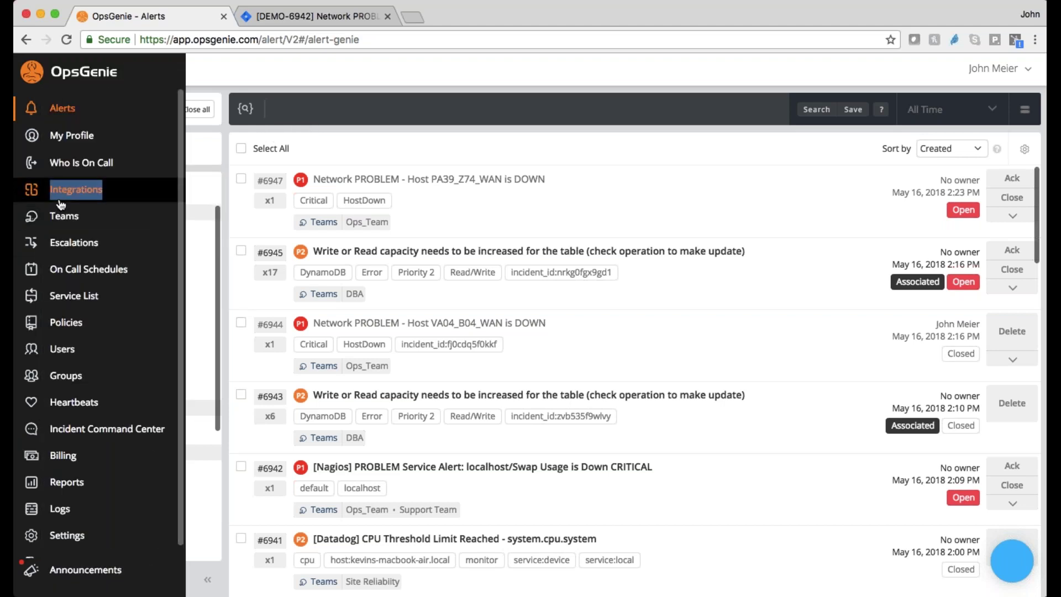
pyautogui.keyDown('super'); pyautogui.click(70, 196); pyautogui.keyUp('super')
pyautogui.hotkey('ctrl', 'Tab')
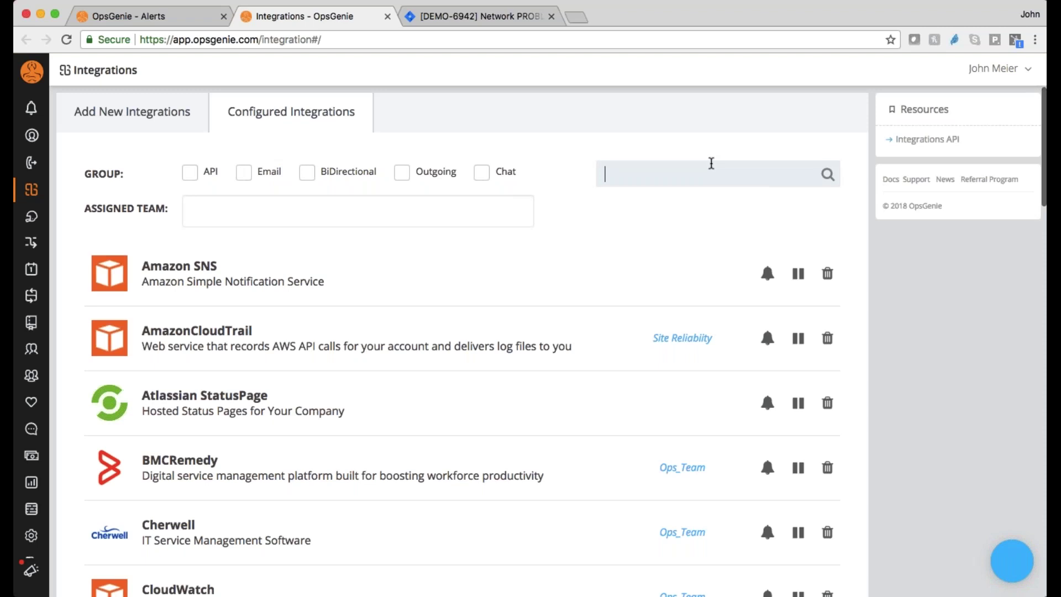
pyautogui.write('marid')
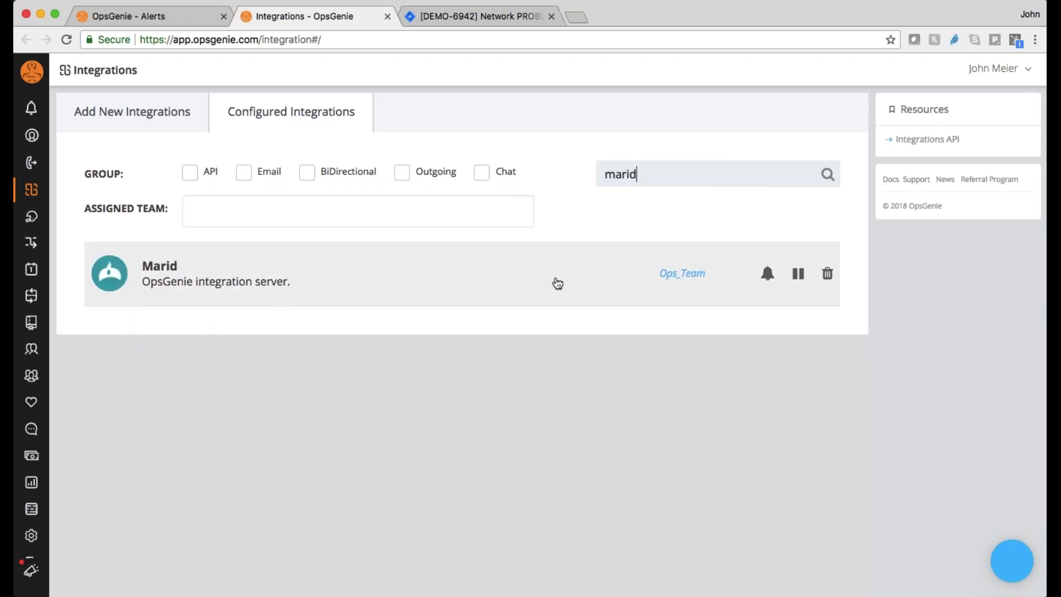
pyautogui.click(557, 283)
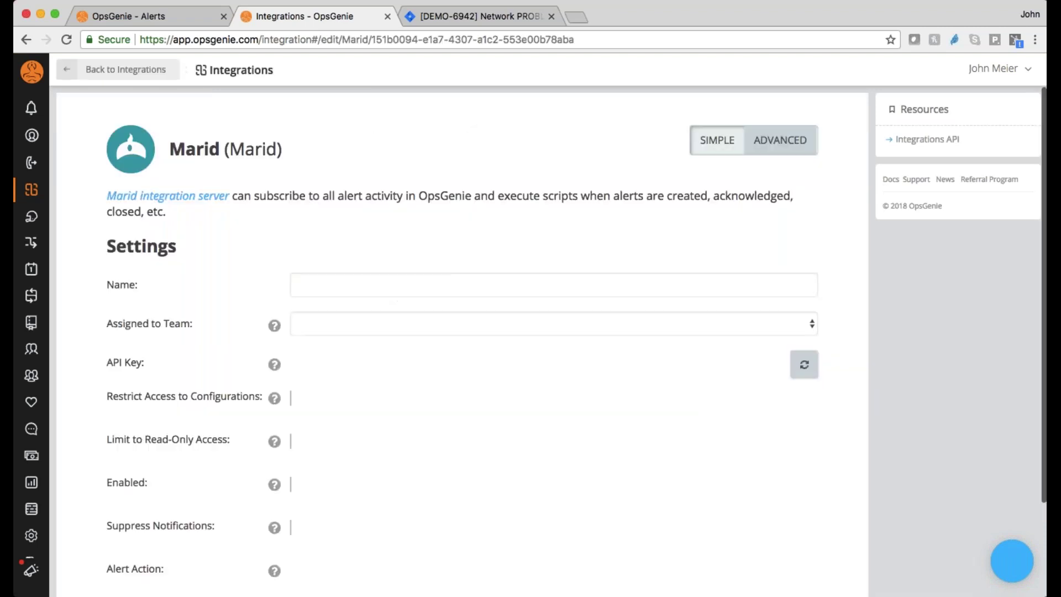
# Step: Enable the Create alert action in the Marid integration's settings and return to the alert list
pyautogui.scroll(-3, 308, 408)
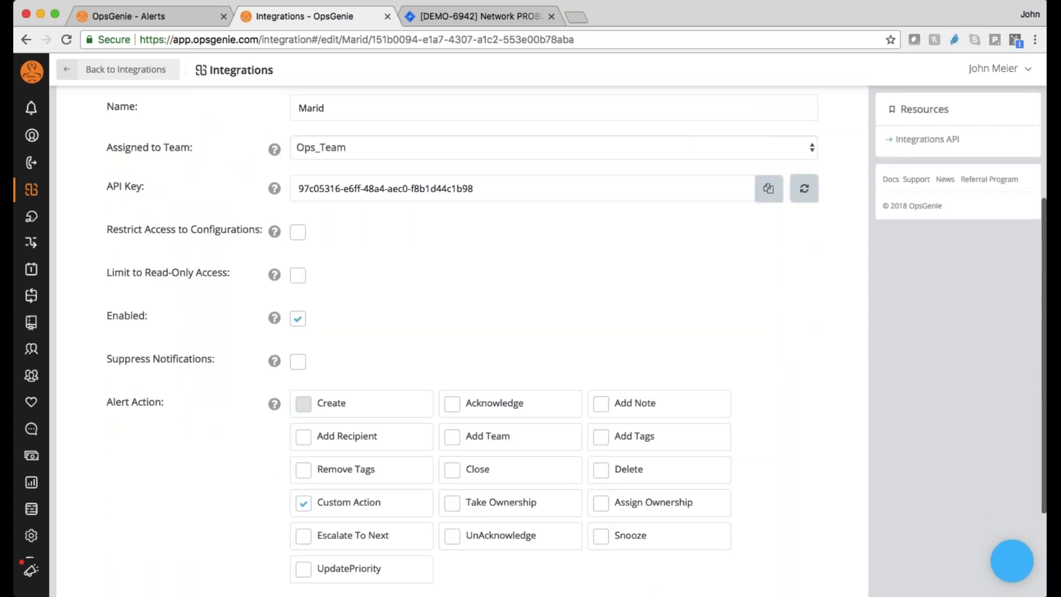
pyautogui.click(303, 403)
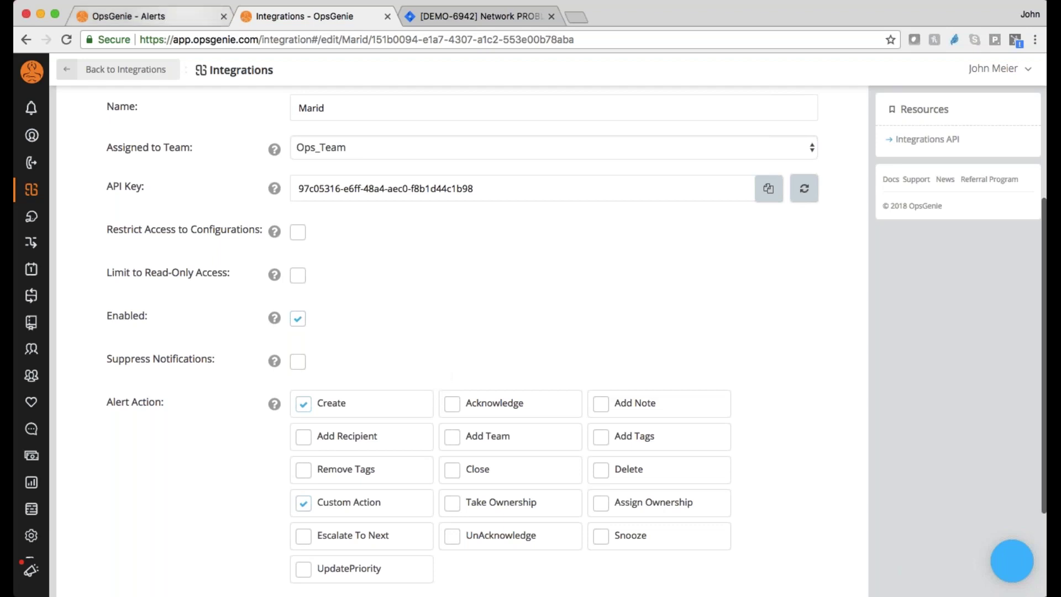
pyautogui.click(144, 16)
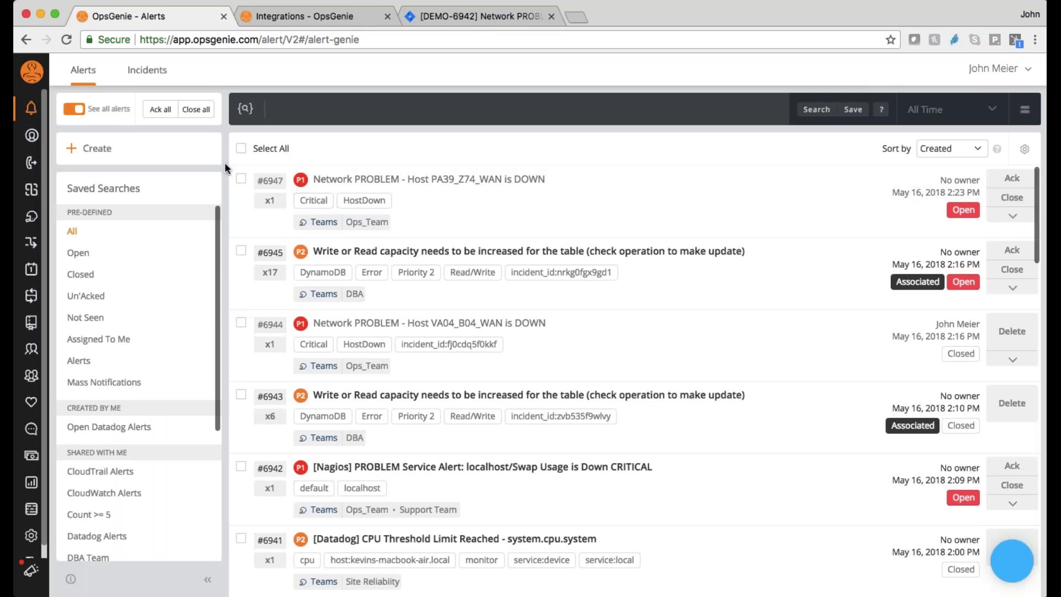
# Step: Open the additional actions for the Host PA39_Z74_WAN alert and choose Create Jira Ticket
pyautogui.click(1012, 216)
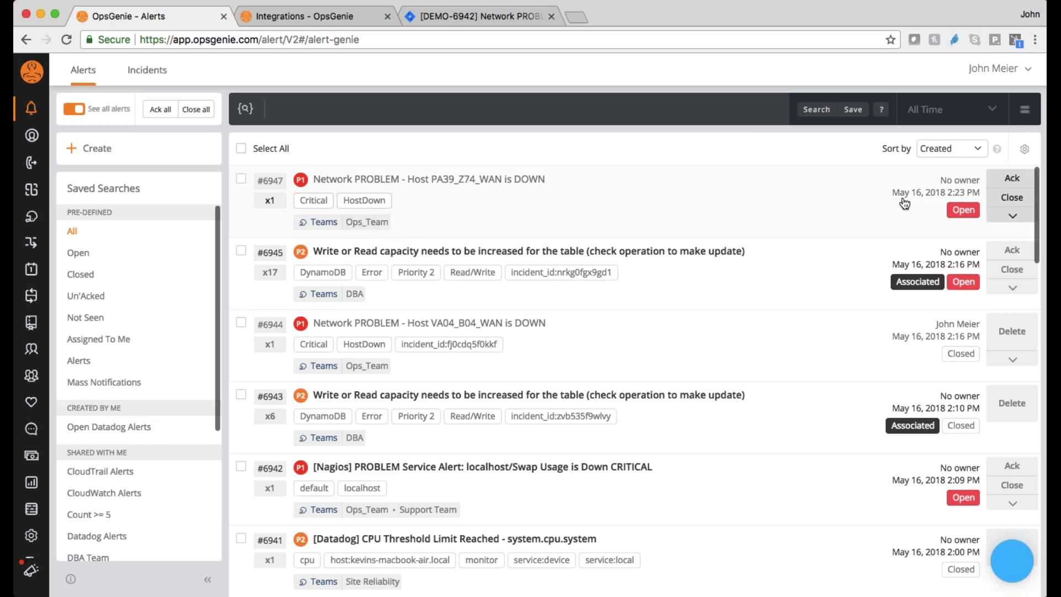
pyautogui.click(997, 218)
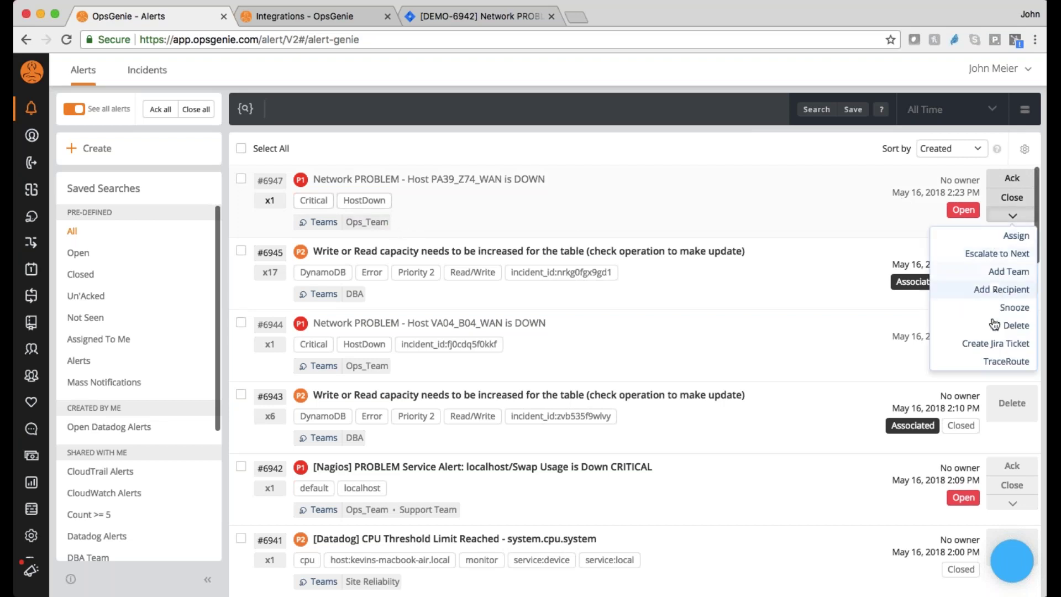
pyautogui.click(990, 343)
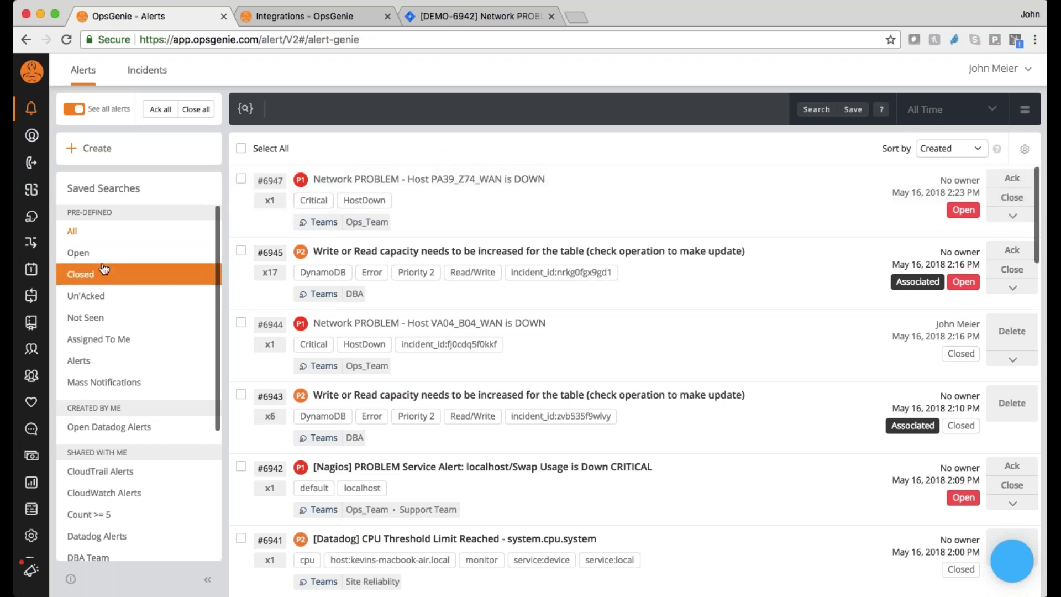
# Step: Open the Users page in a new browser tab and open the EscalatedRights custom role for editing
pyautogui.moveTo(31, 296)
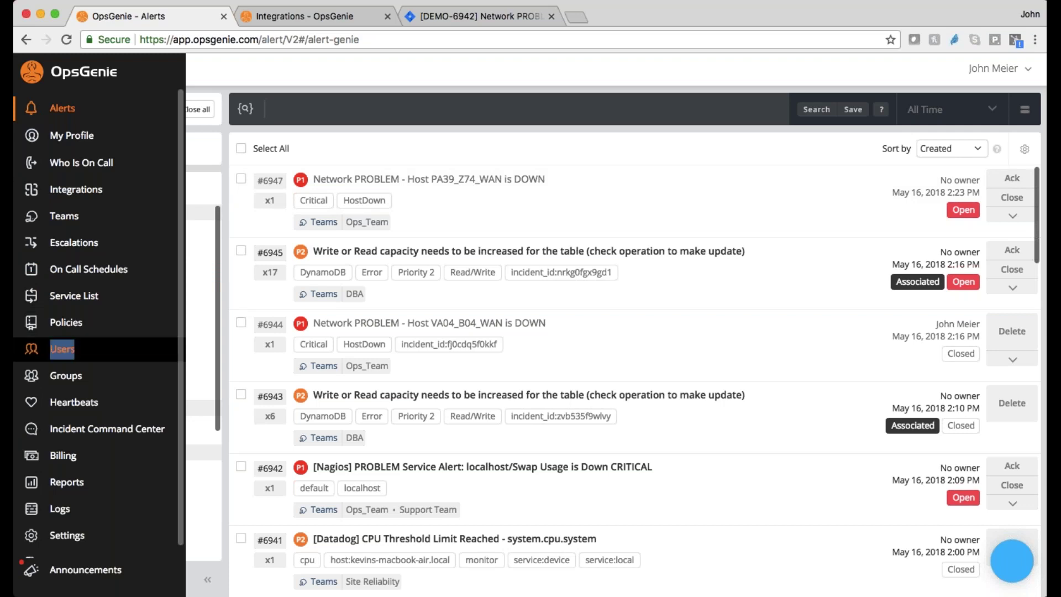
pyautogui.keyDown('super'); pyautogui.click(58, 349); pyautogui.keyUp('super')
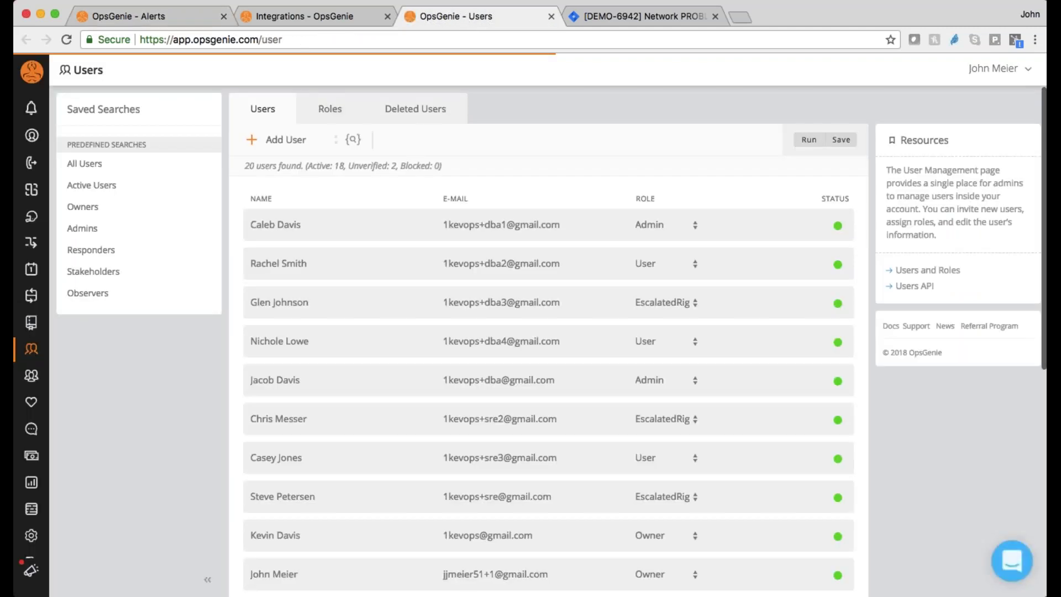
pyautogui.click(330, 108)
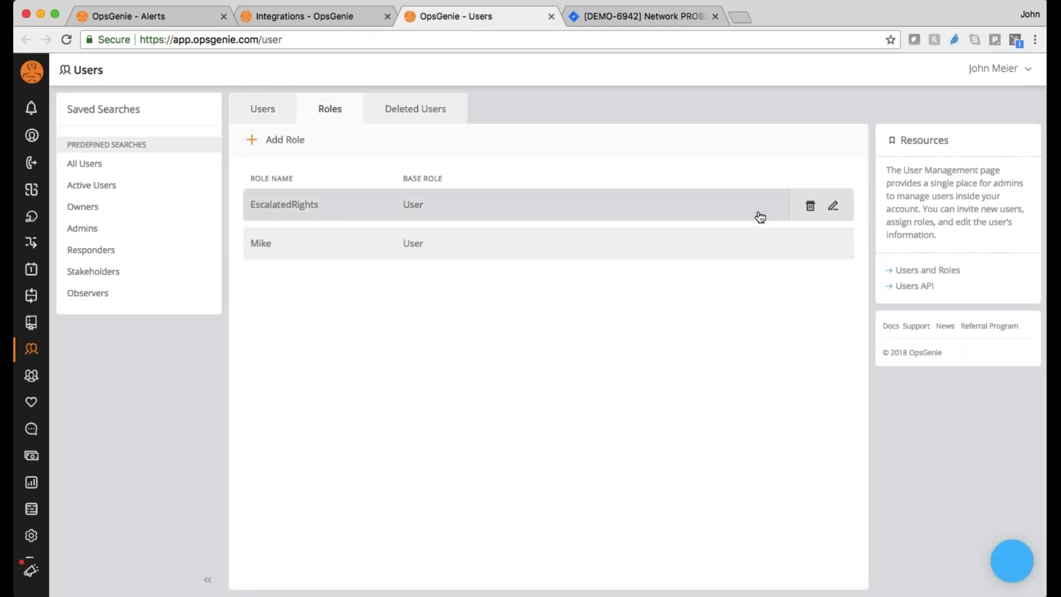
pyautogui.click(833, 208)
# Step: Review the role's rights, search the page for "ac", and toggle the Execute Custom Actions right under Alert Handling
pyautogui.scroll(-2, 691, 273)
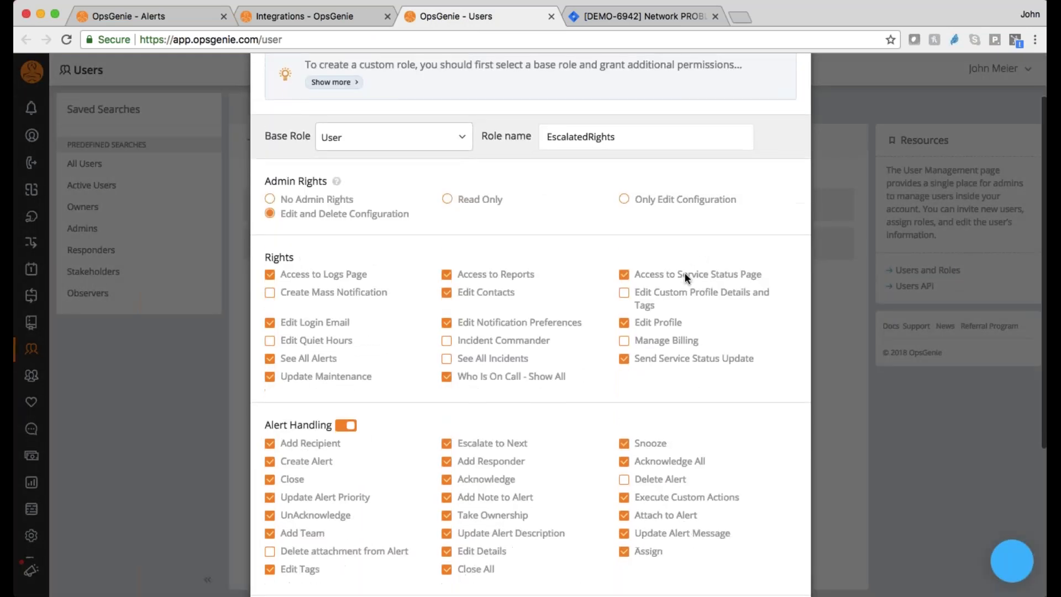
pyautogui.scroll(-1, 684, 273)
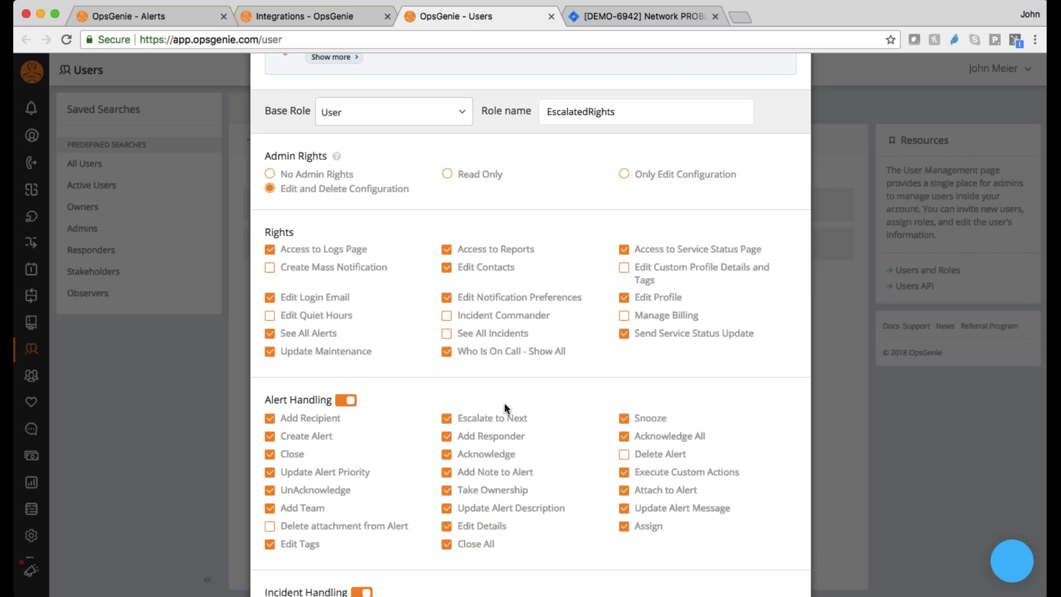
pyautogui.press('super+f')
pyautogui.write('ac')
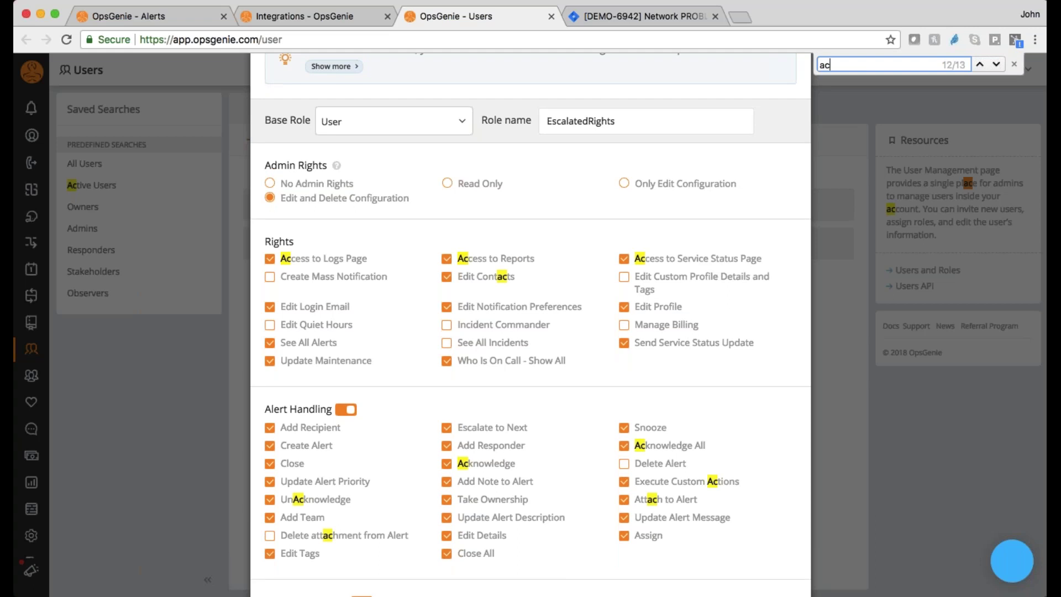
pyautogui.click(1014, 65)
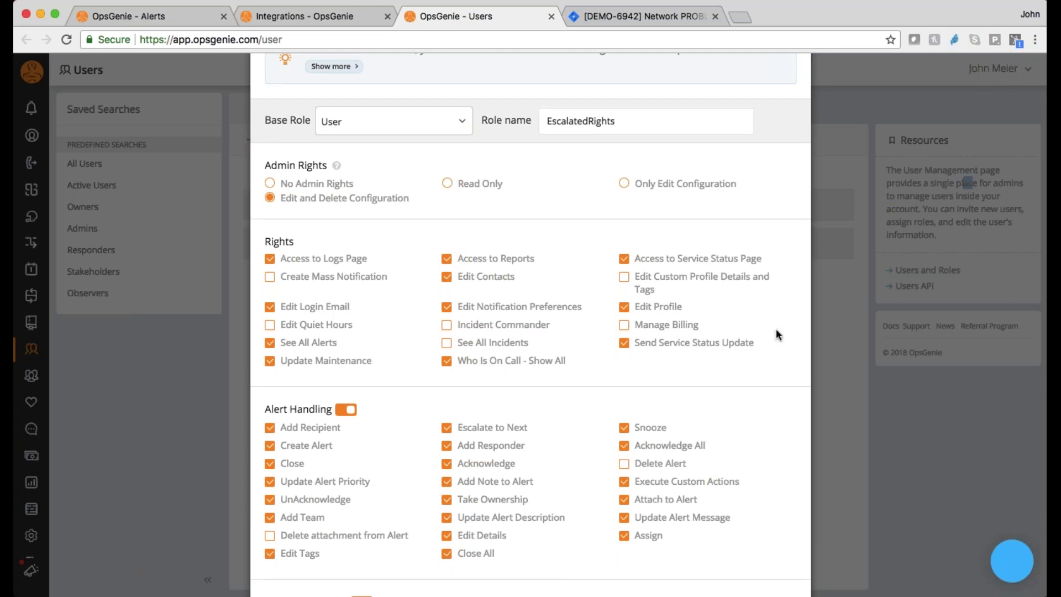
pyautogui.click(625, 483)
# Step: Switch back to the OpsGenie alert list and look further down the main navigation
pyautogui.click(194, 21)
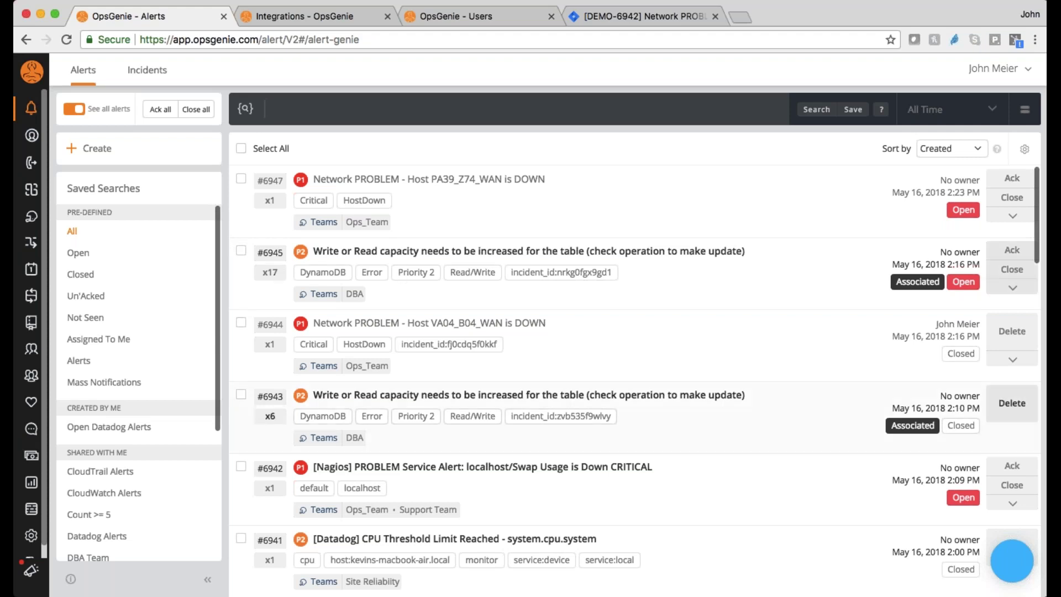
pyautogui.scroll(-1, 31, 321)
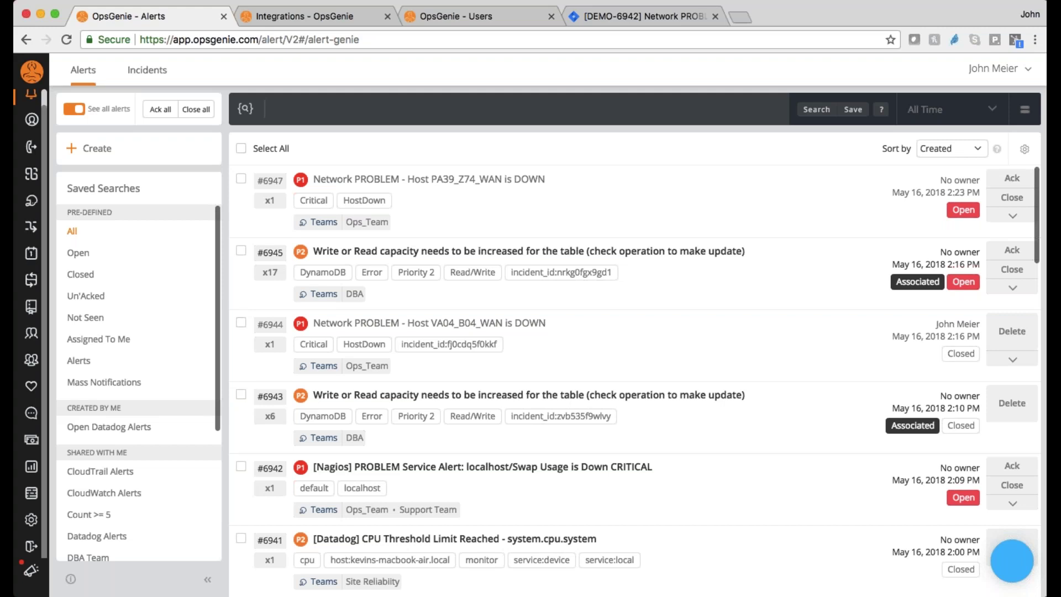